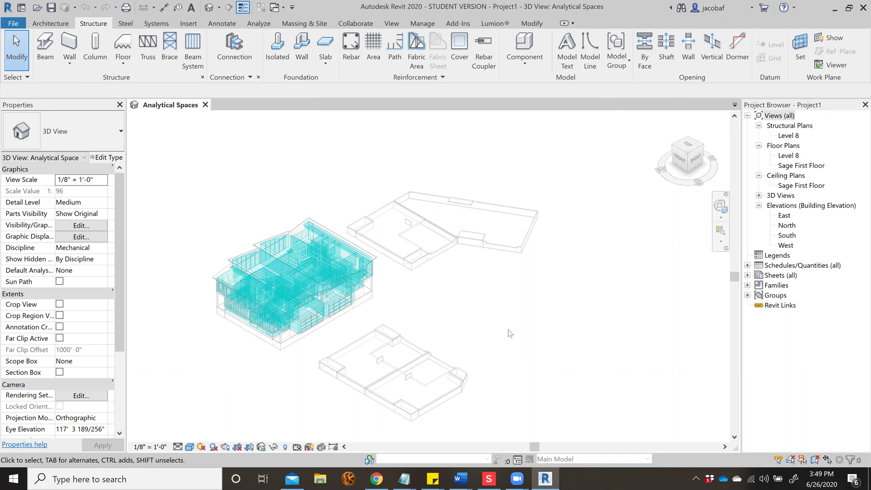
Inspect the building's analytical spaces, open the Willow Creek results in Autodesk Insight, and return to the model list.
left_click(686, 156)
mouse_move(686, 156)
left_mouse_down()
mouse_move(691, 195)
mouse_move(687, 177)
left_mouse_up()
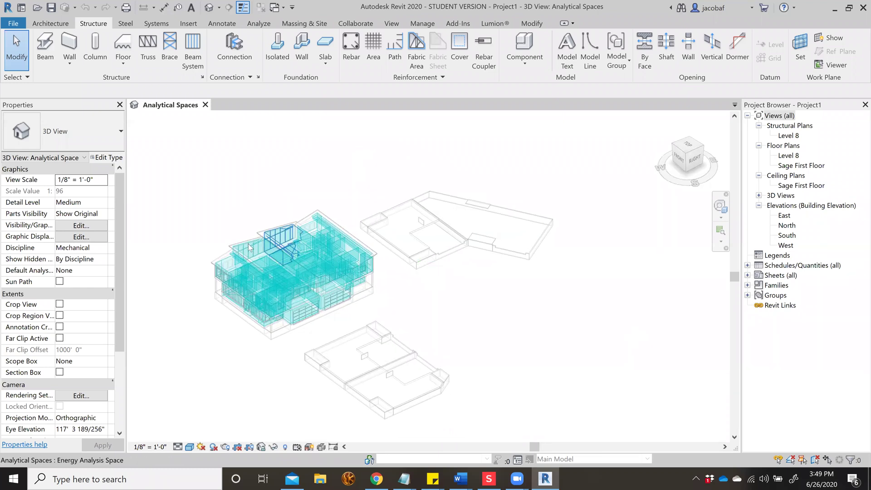
scroll(188, 268, "up", 4)
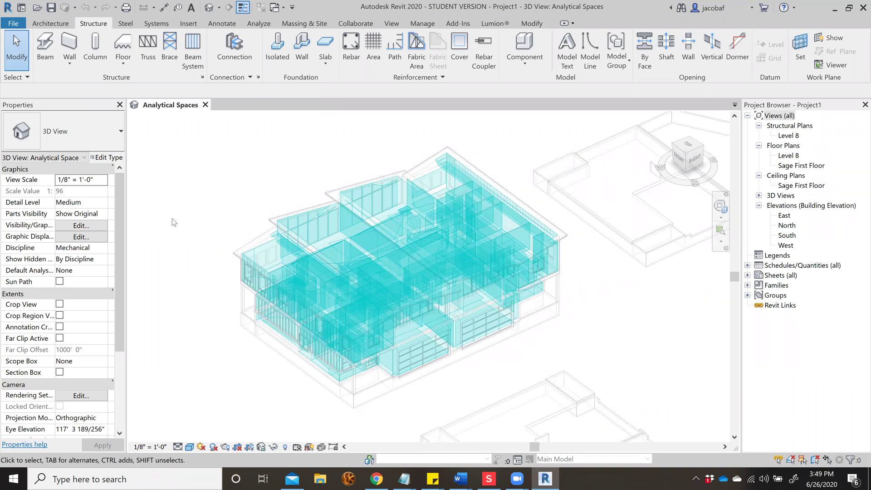
scroll(314, 251, "down", 2)
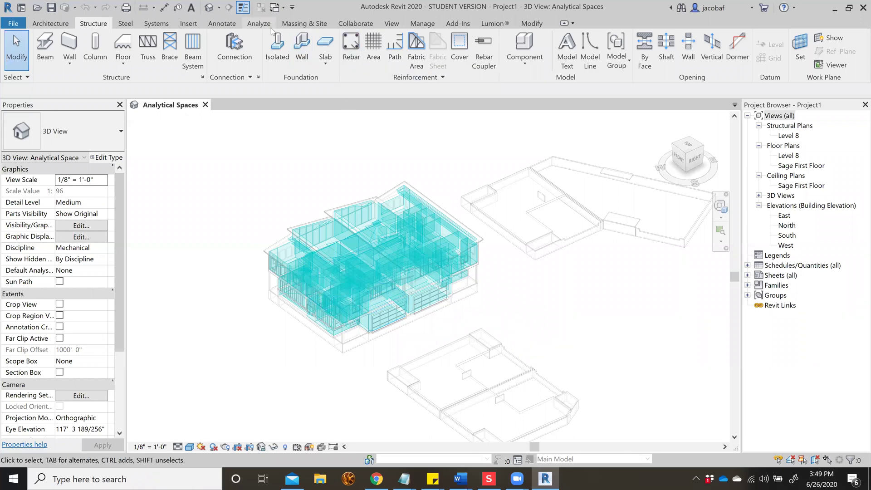
left_click(255, 23)
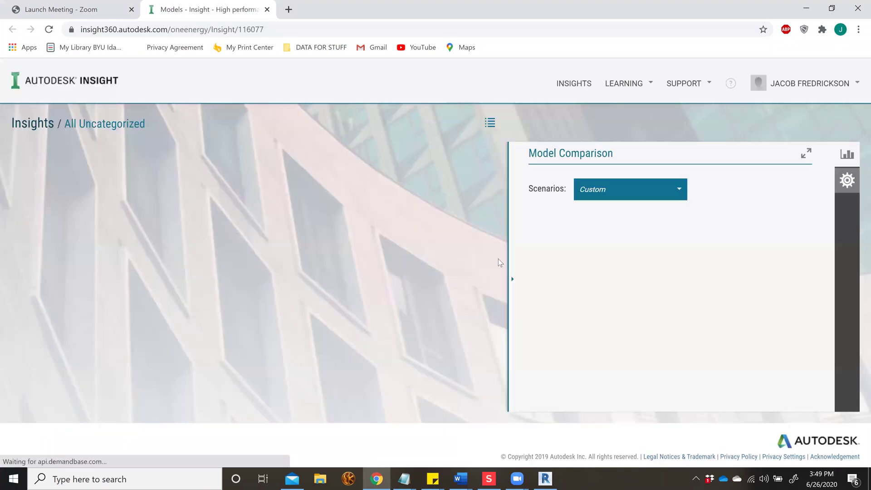
left_click(107, 235)
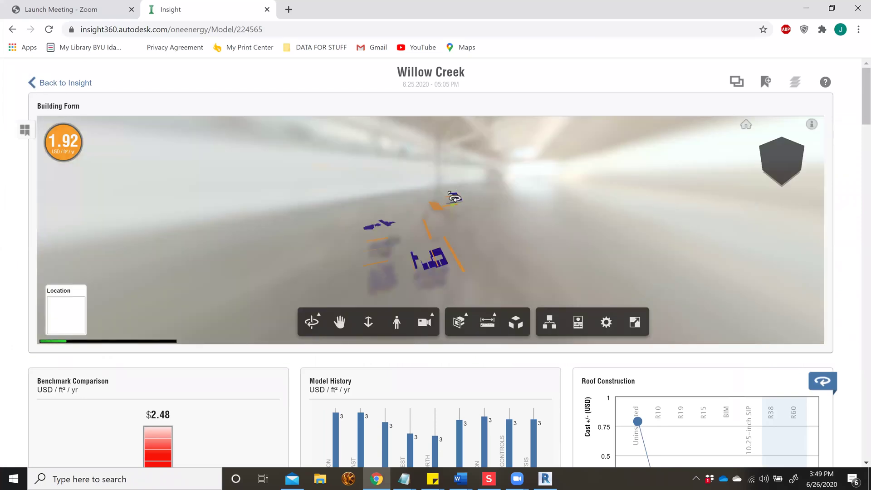
left_click(65, 83)
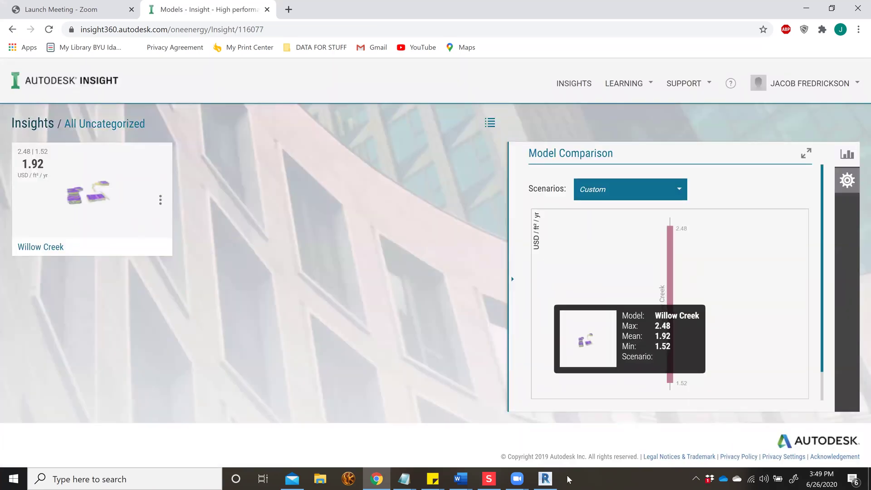
Switch back to Revit, delete the existing energy model geometry and create a new energy analytical model.
left_click(545, 480)
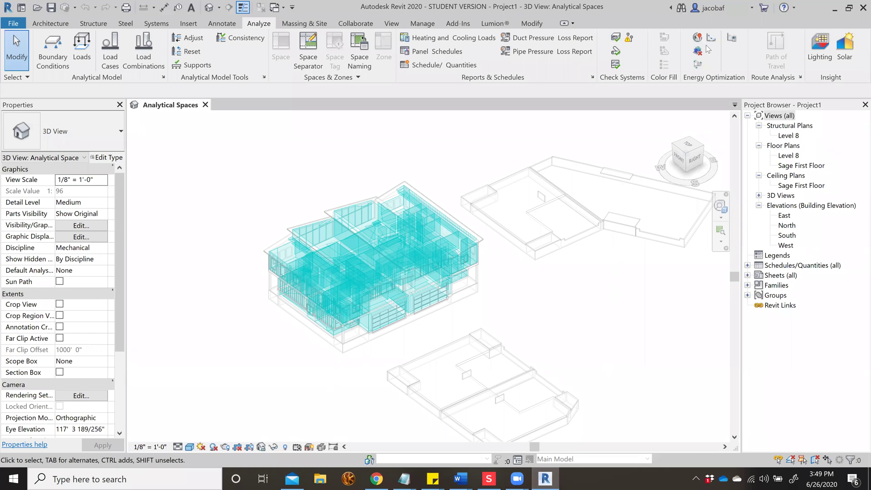
left_click(711, 40)
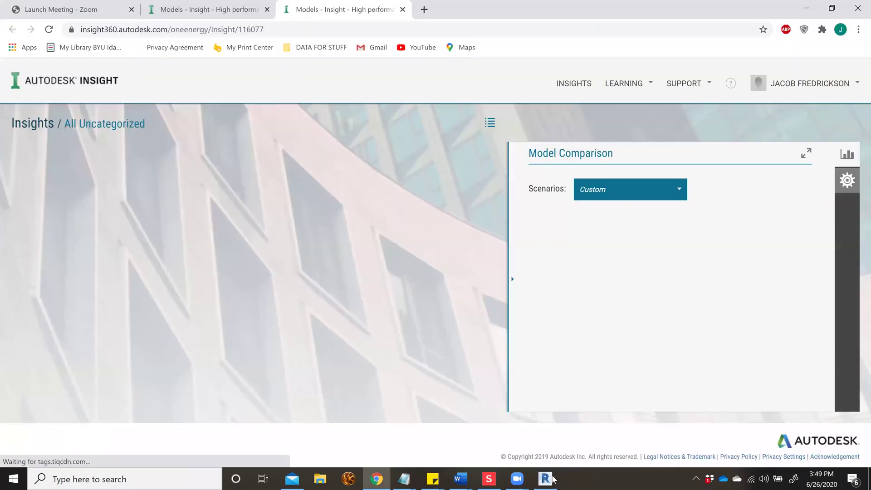
left_click(546, 424)
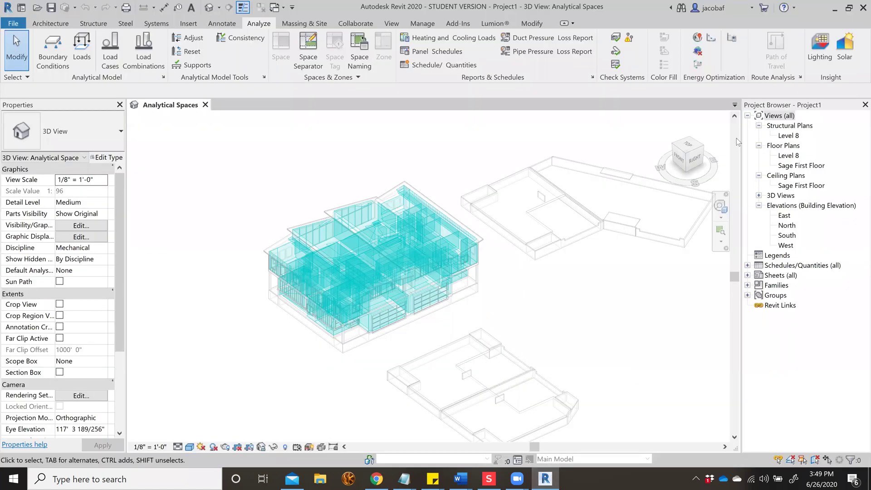
left_click(698, 53)
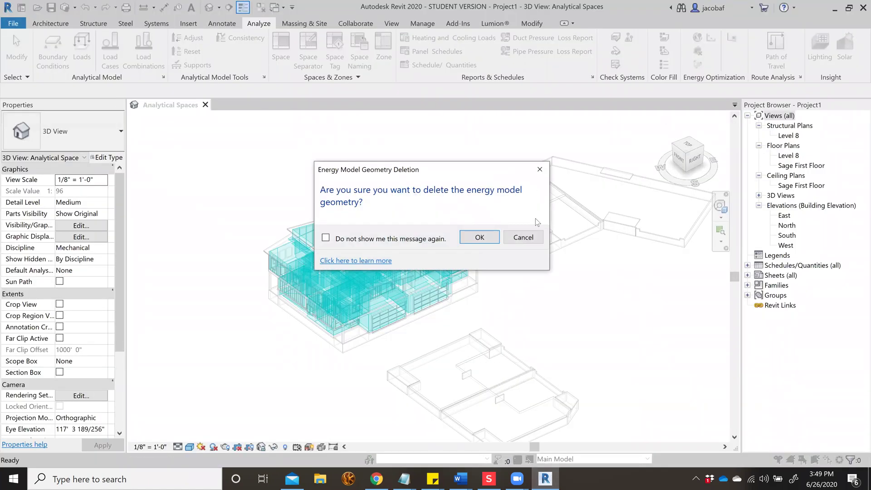
left_click(474, 237)
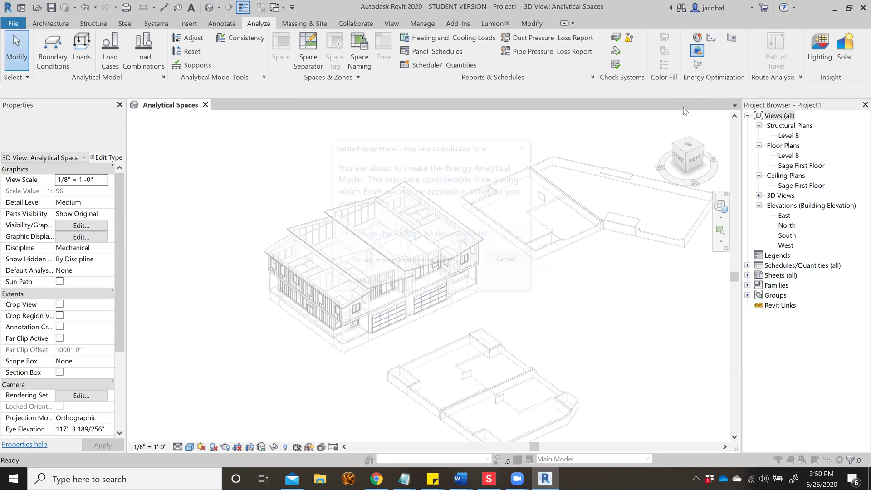
left_click(447, 234)
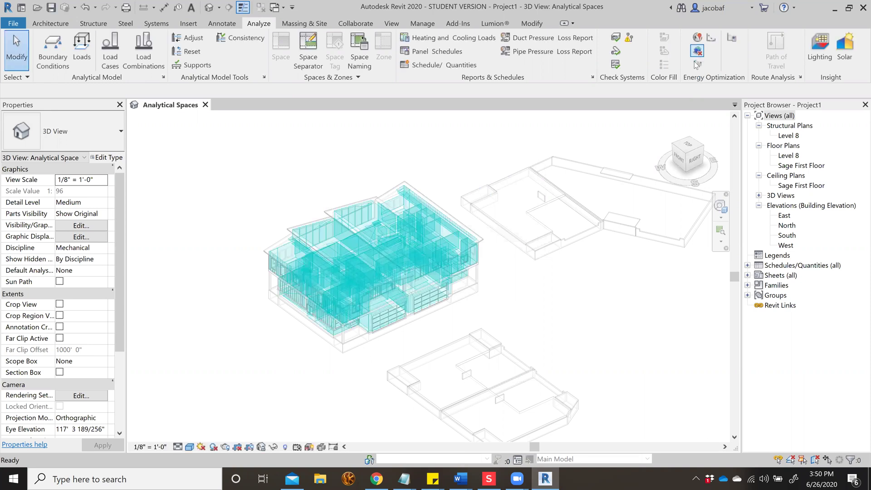
Generate the energy analysis with the Update Energy Analytical Model option and accept the completed model.
left_click(696, 65)
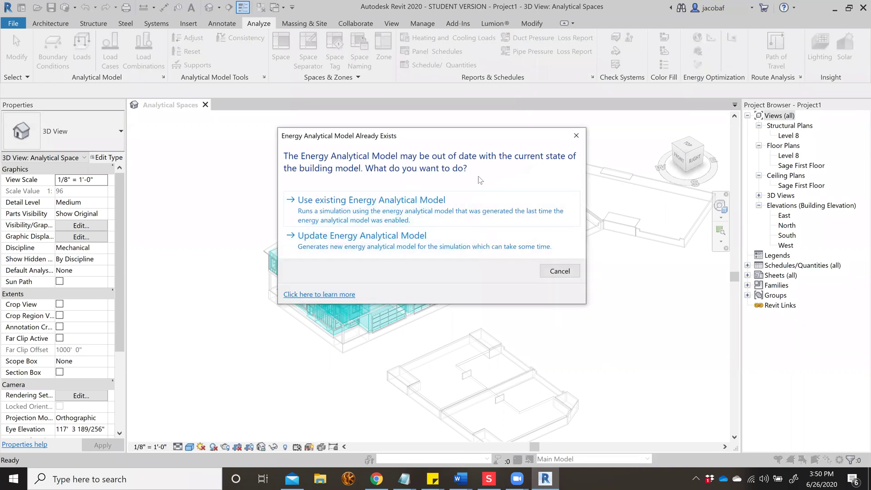
left_click(434, 243)
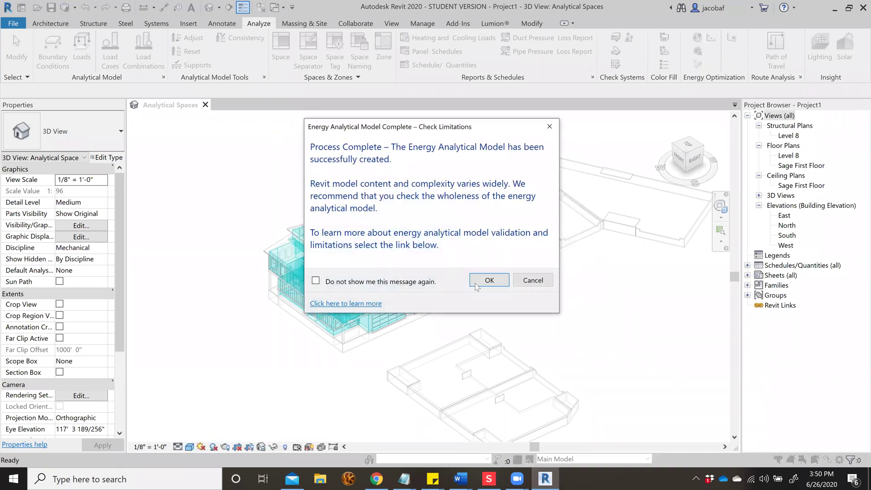
left_click(489, 280)
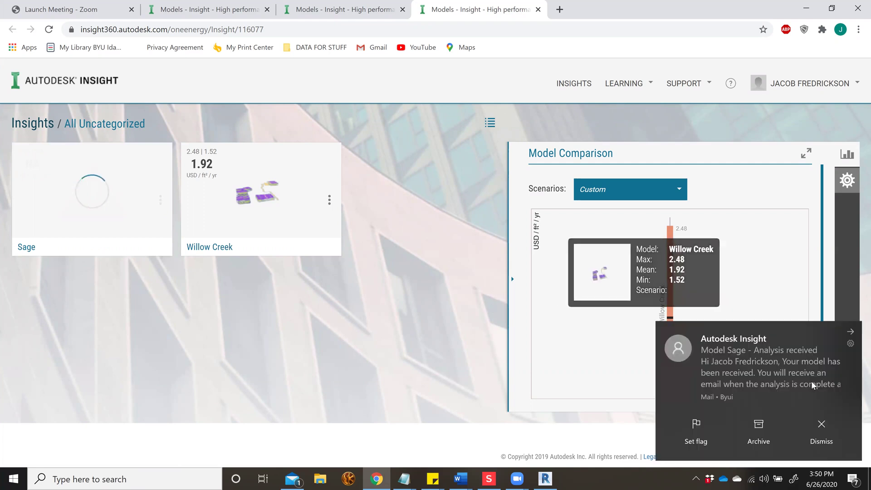
Switch to Mail, search the messages for "analysis" and open the "Analysis Failed for Model Sage" email.
left_click(790, 382)
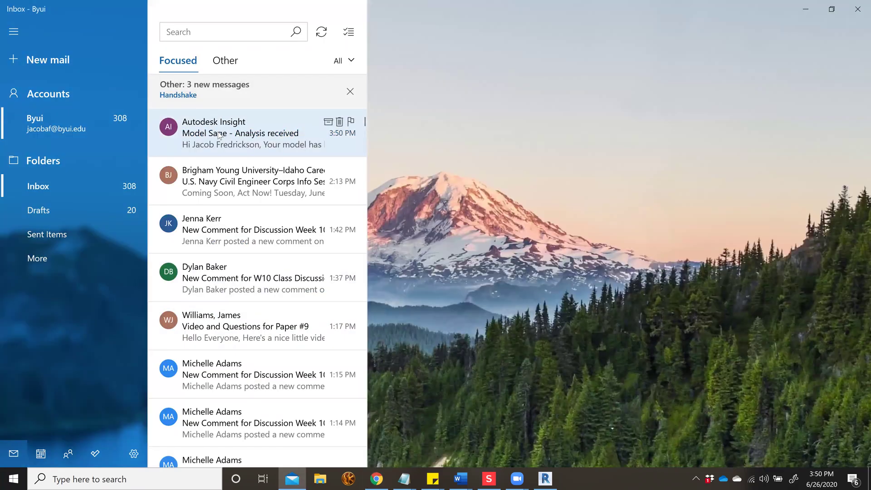
left_click(289, 144)
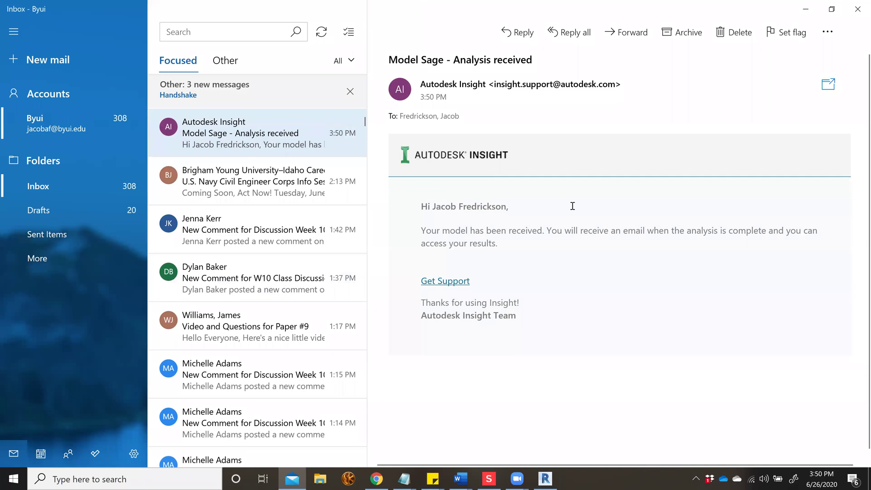
left_click(203, 32)
type("ana")
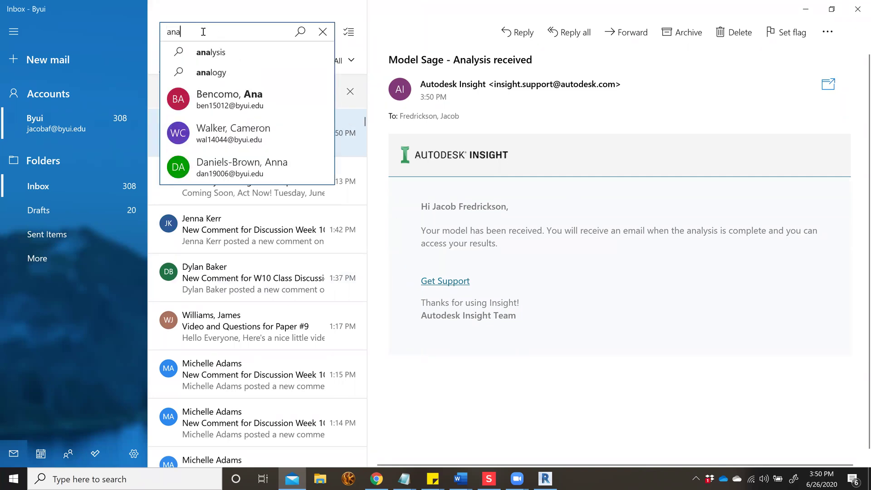
left_click(201, 58)
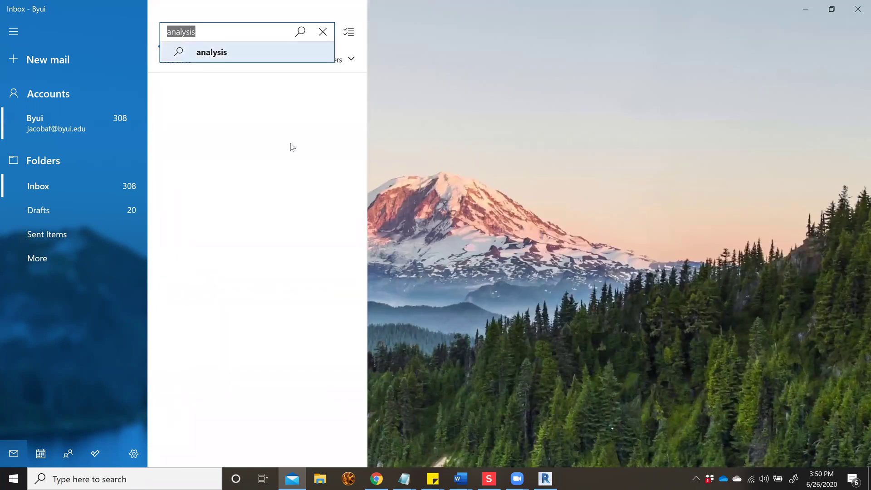
left_click(238, 129)
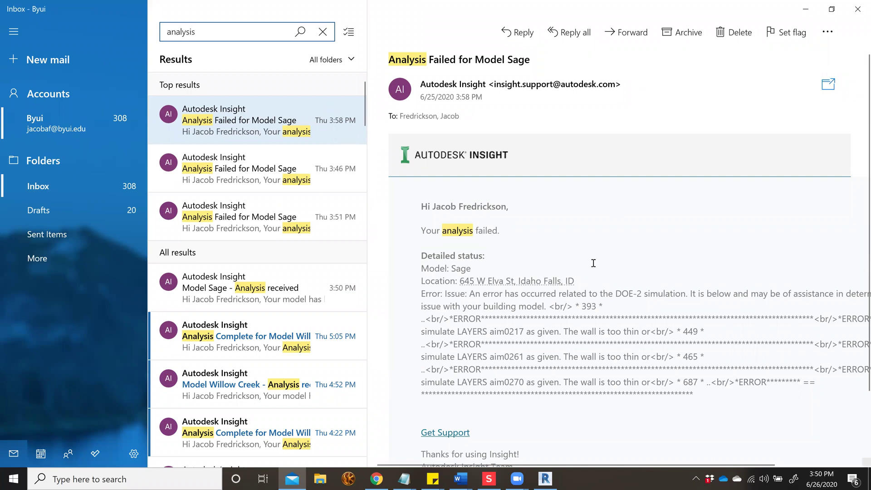
Examine the failure email's detailed status, highlighting the wall error text and the identifiers of the affected layers.
scroll(718, 239, "down", 2)
scroll(523, 294, "up", 2)
scroll(690, 232, "down", 2)
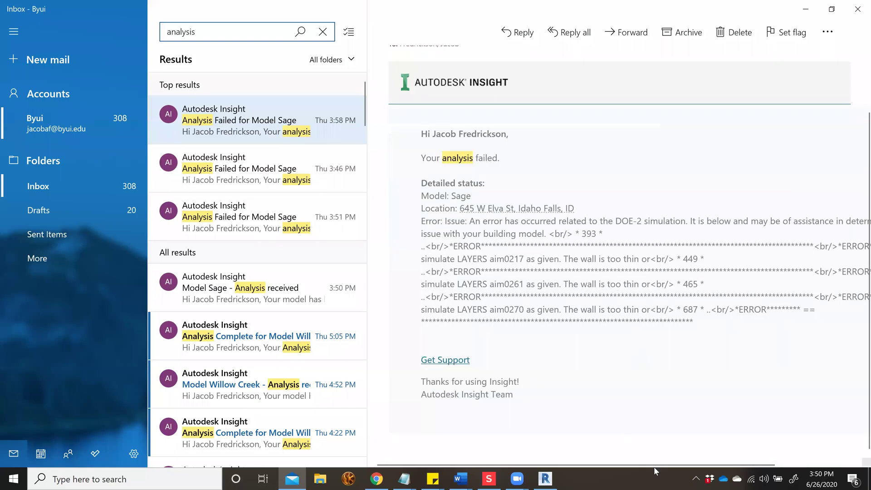
scroll(698, 456, "right", 3)
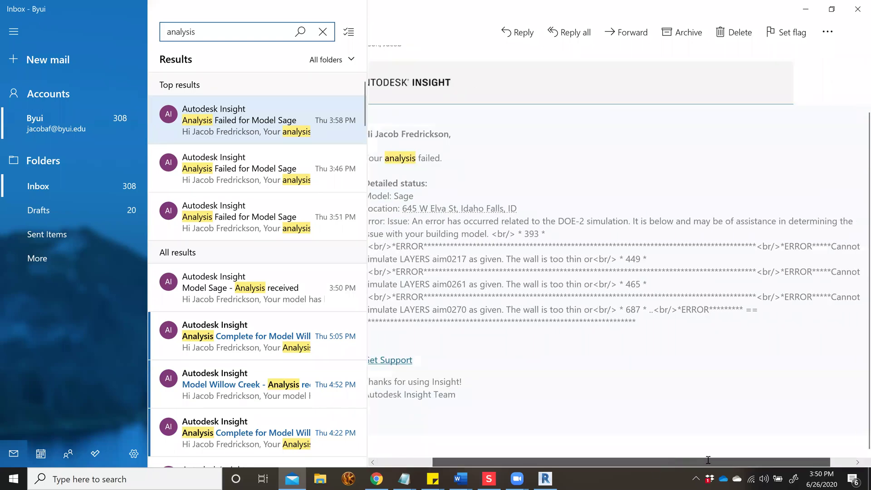
scroll(698, 457, "left", 2)
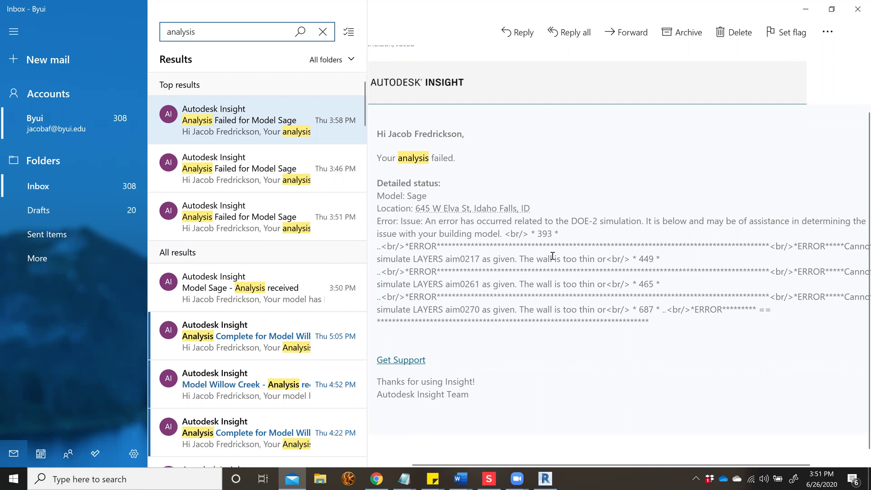
left_click_drag(521, 260, 600, 260)
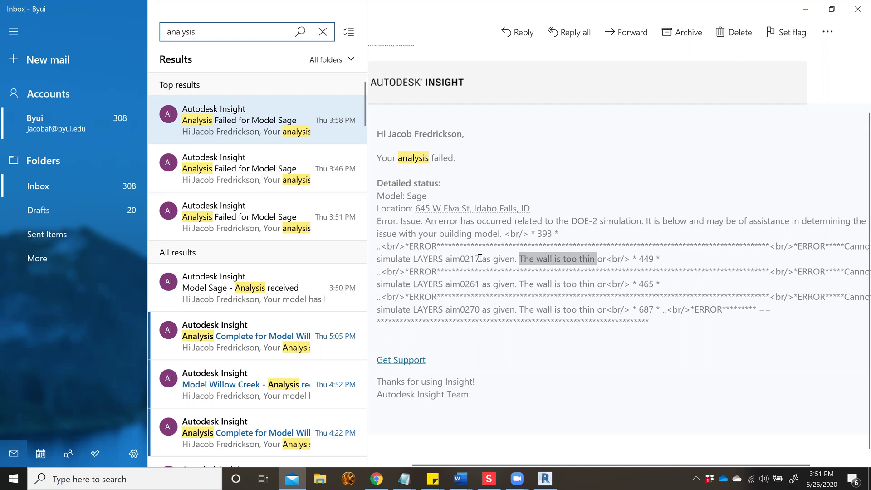
left_click_drag(481, 258, 425, 261)
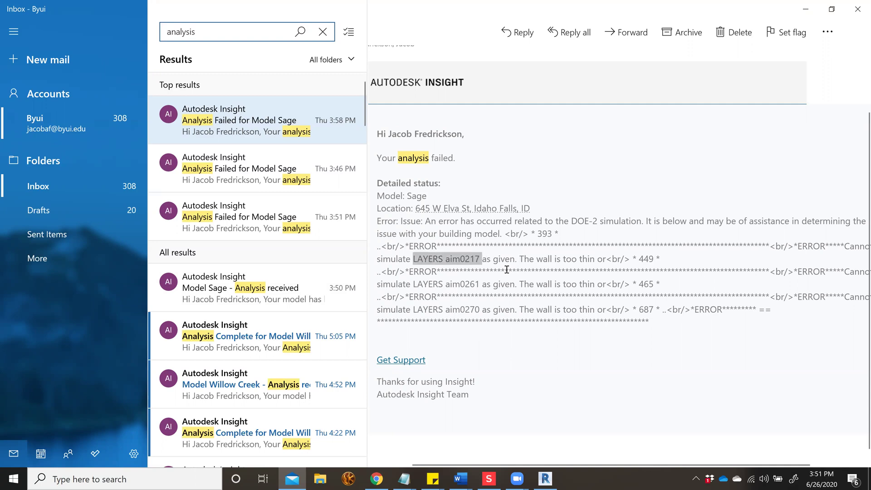
left_click_drag(482, 284, 445, 285)
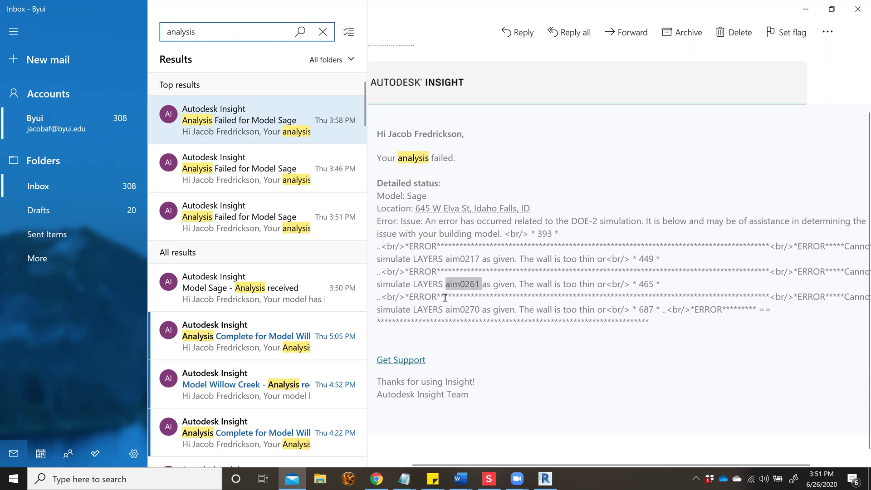
left_click_drag(480, 309, 429, 310)
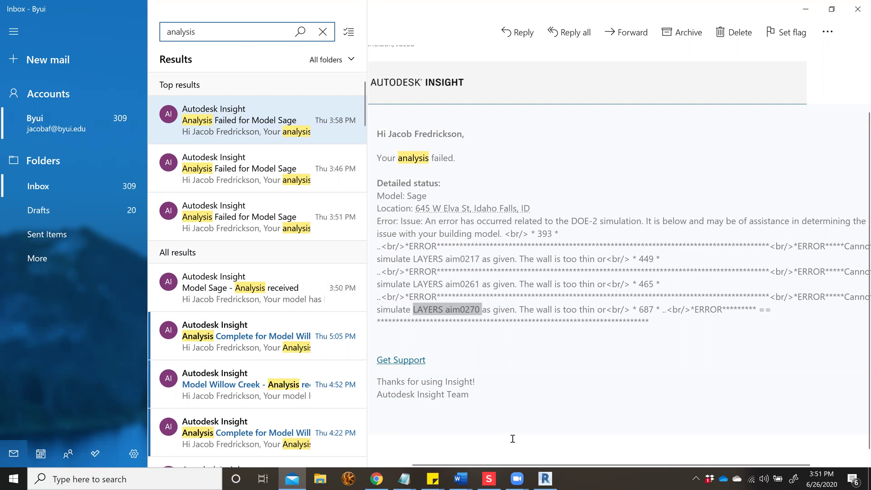
Switch to the Insight page in the browser and check the available options for the Sage and Willow Creek models.
left_click(545, 479)
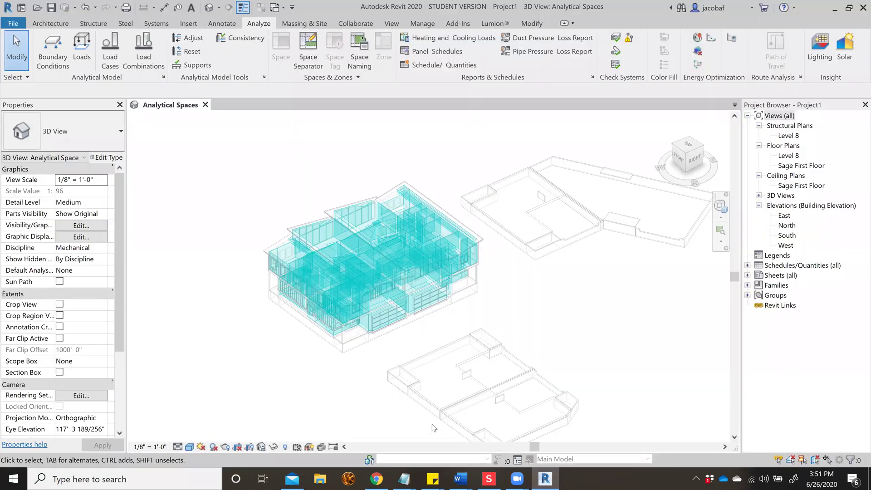
key("alt+Tab")
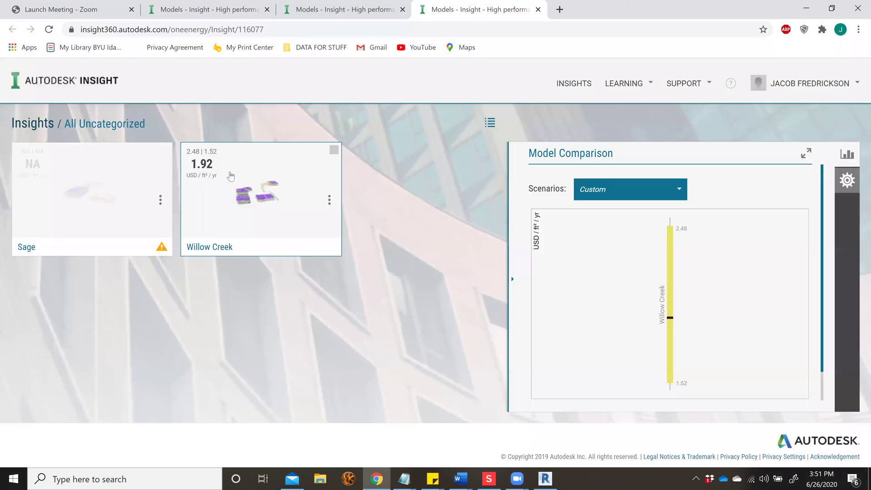
left_click(160, 202)
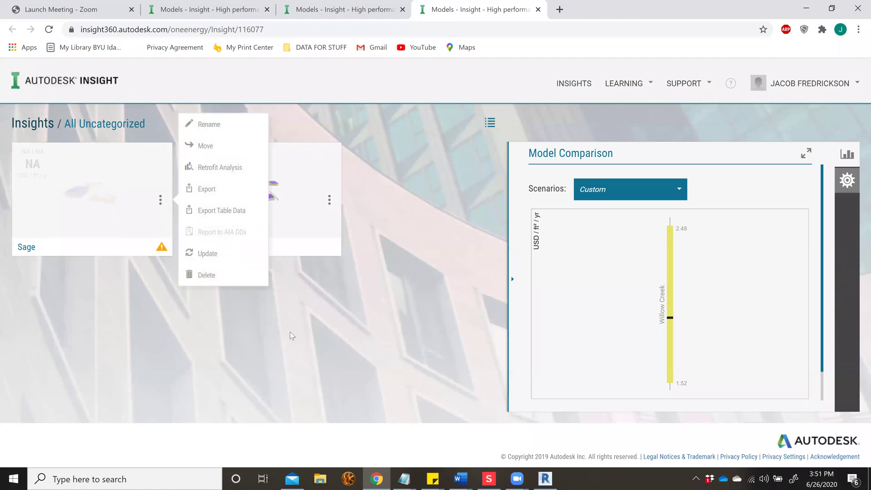
left_click(508, 202)
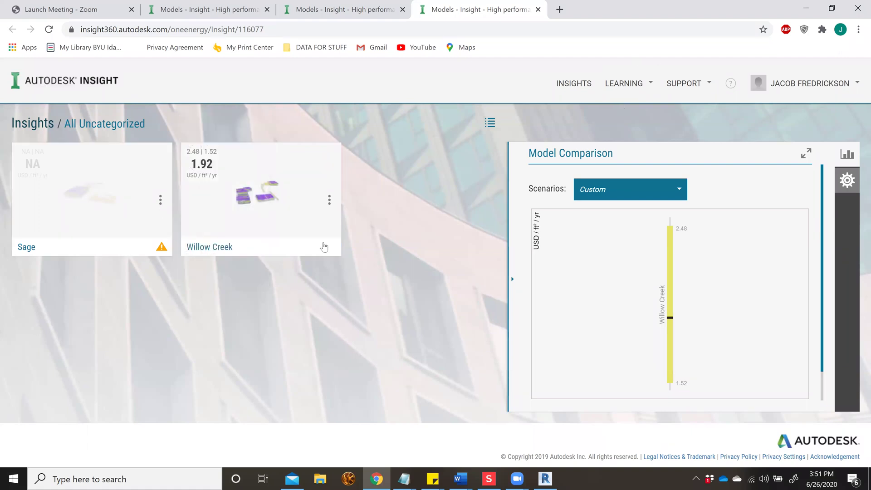
left_click(329, 200)
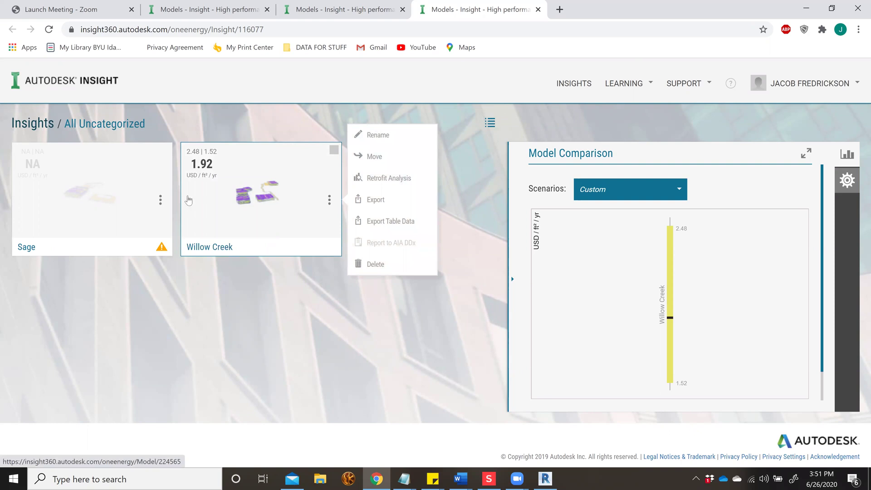
left_click(160, 201)
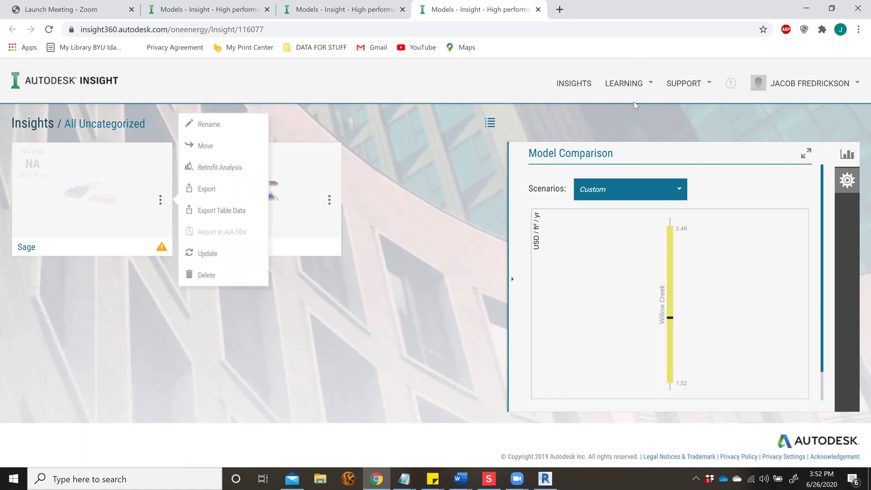
Go to the Insights overview and reopen the All Uncategorized collection.
left_click(574, 87)
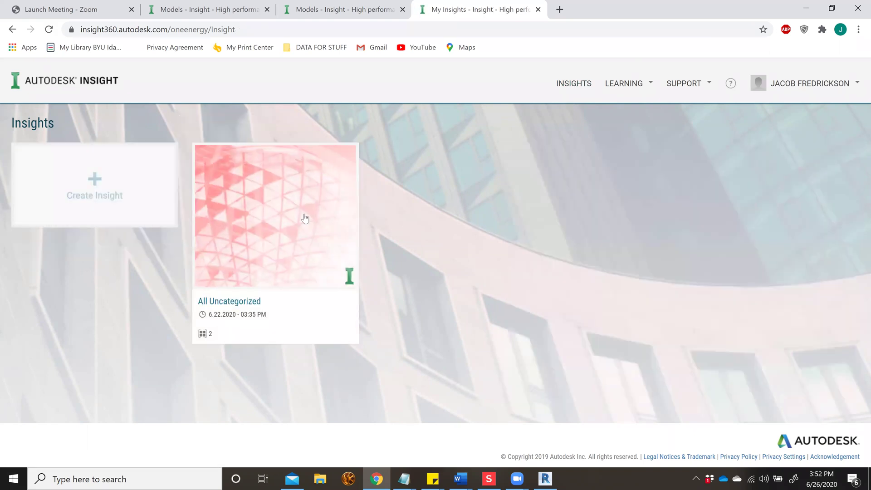
left_click(296, 213)
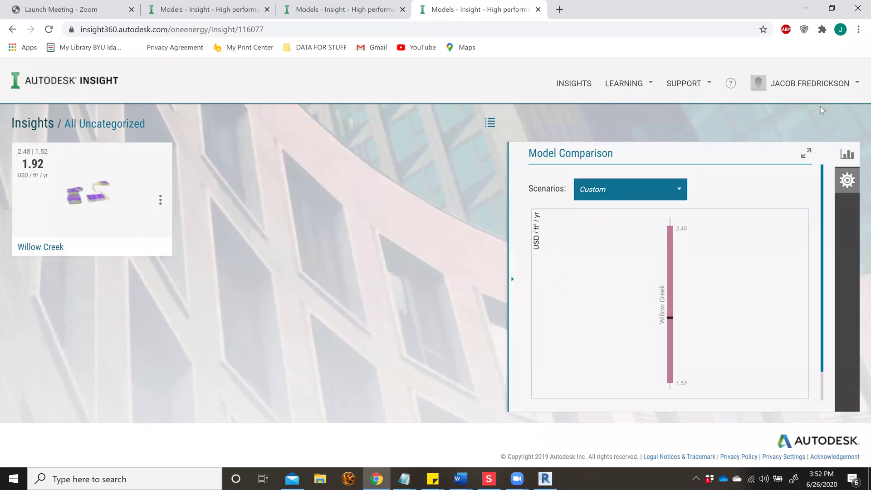
Check the account options and review the export formats offered for the Willow Creek model.
left_click(847, 88)
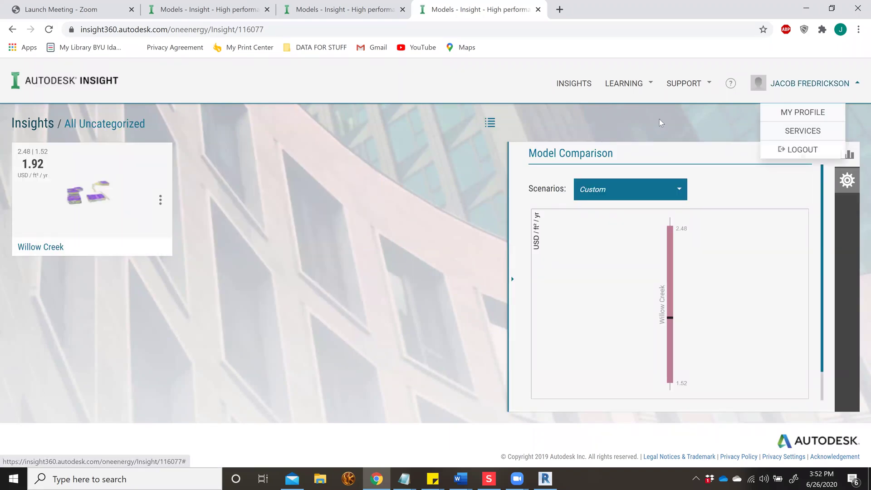
left_click(251, 169)
left_click(159, 203)
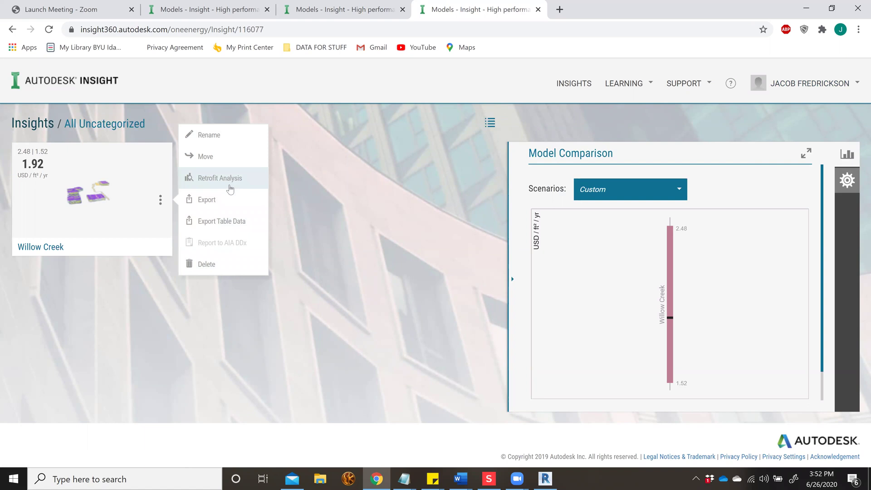
left_click(239, 209)
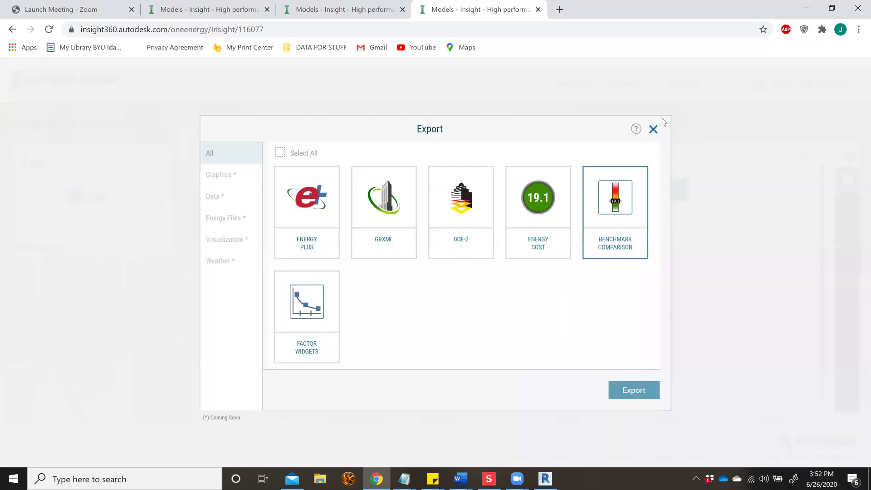
left_click(653, 130)
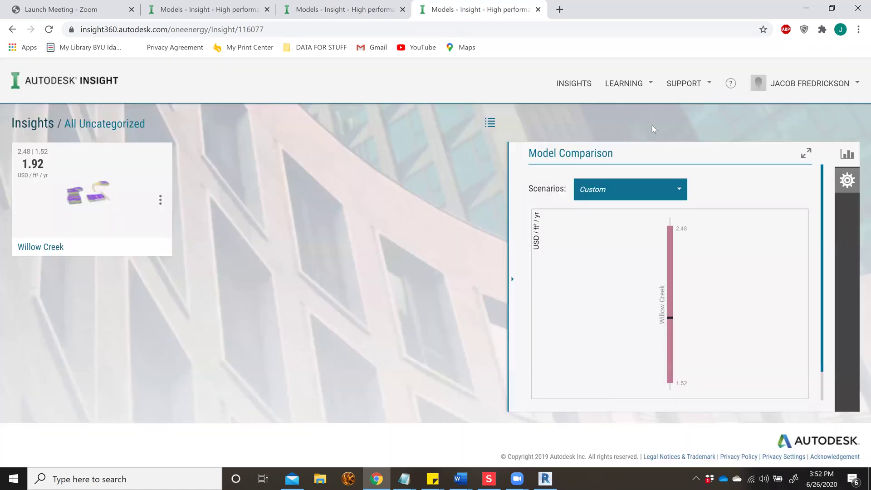
Reopen Insight from Revit, view the Willow Creek model's details page and return to the All Uncategorized collection.
left_click(338, 6)
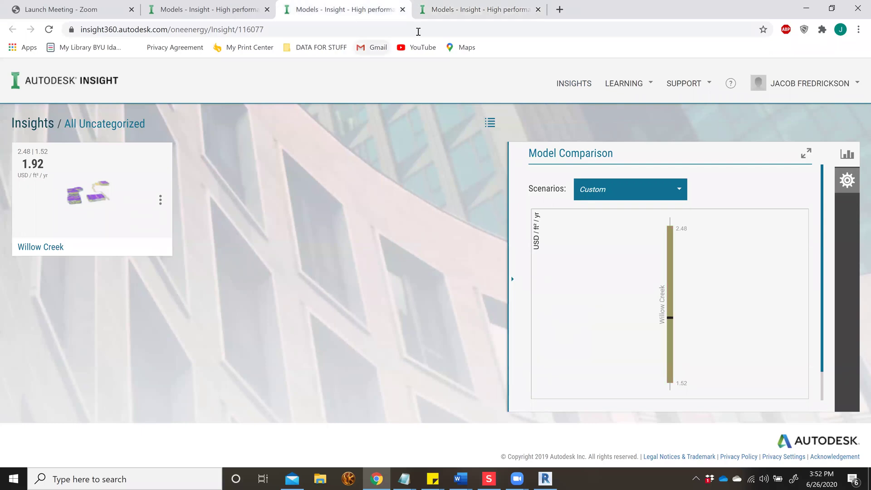
left_click(545, 479)
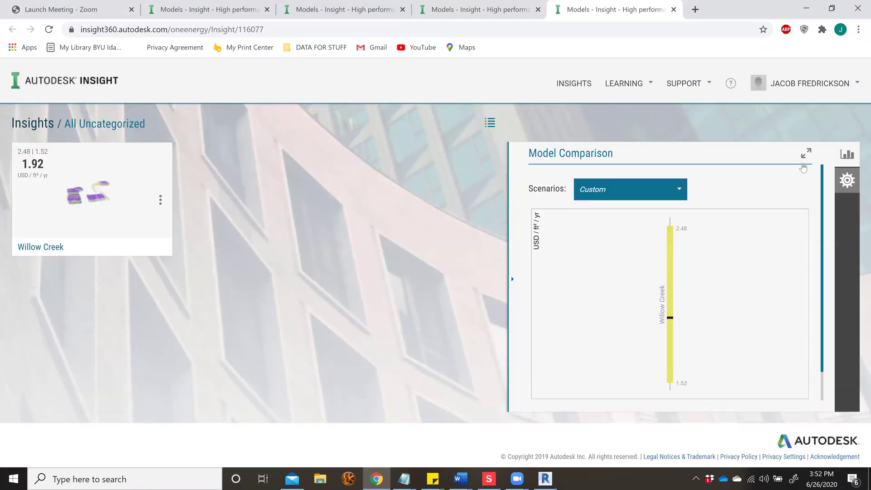
left_click(160, 200)
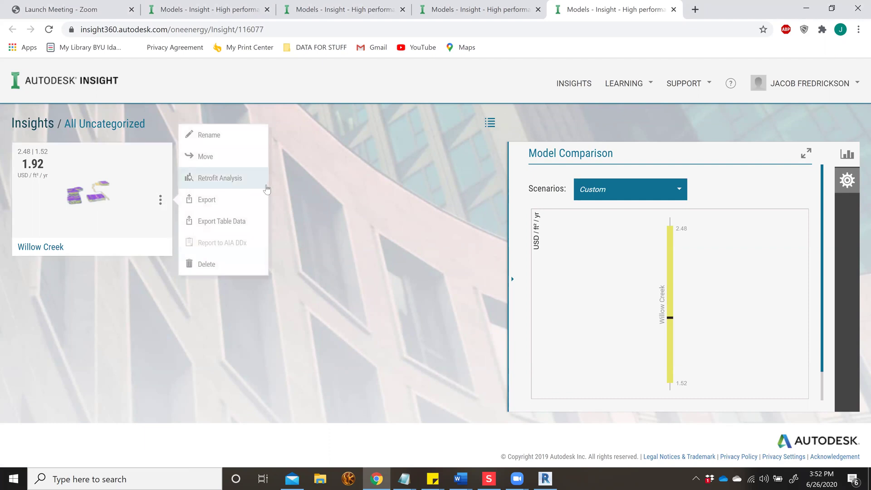
left_click(113, 217)
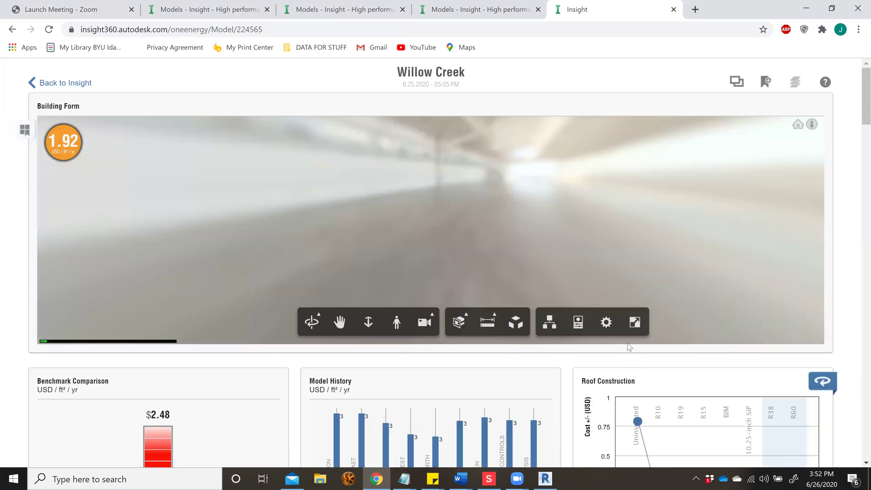
left_click(68, 83)
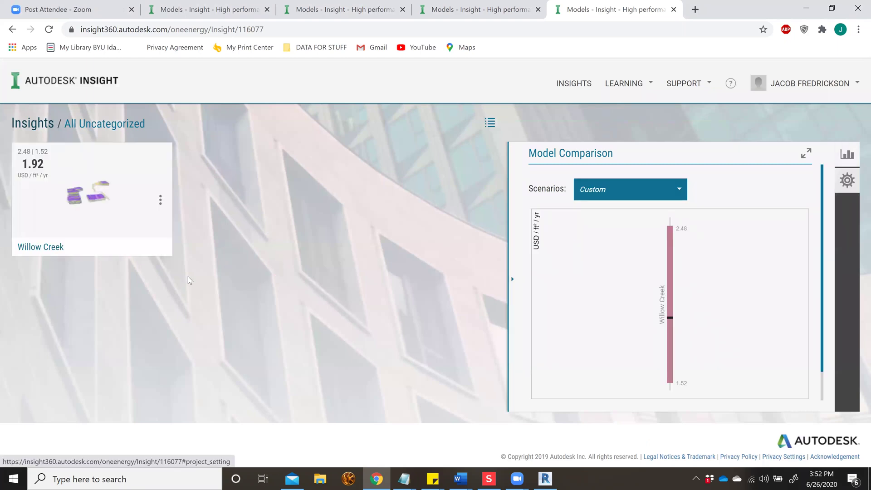
Export the Willow Creek model in gbXML format.
left_click(161, 200)
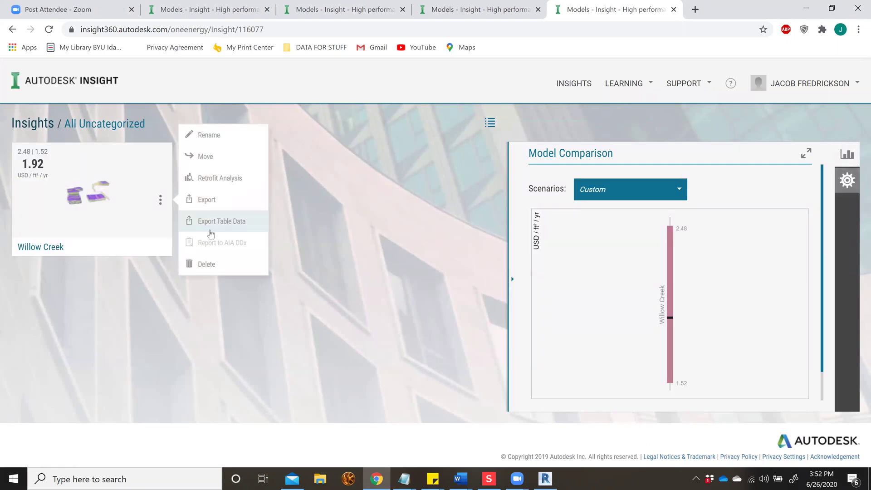
left_click(206, 200)
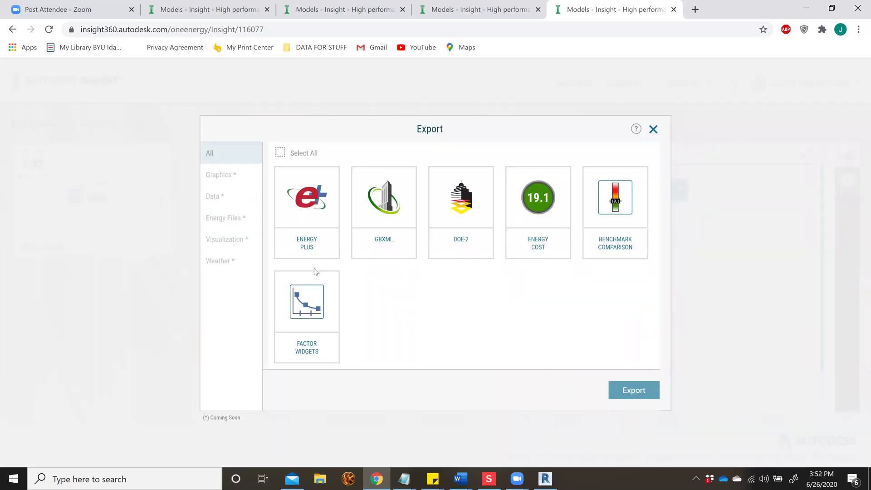
left_click(386, 228)
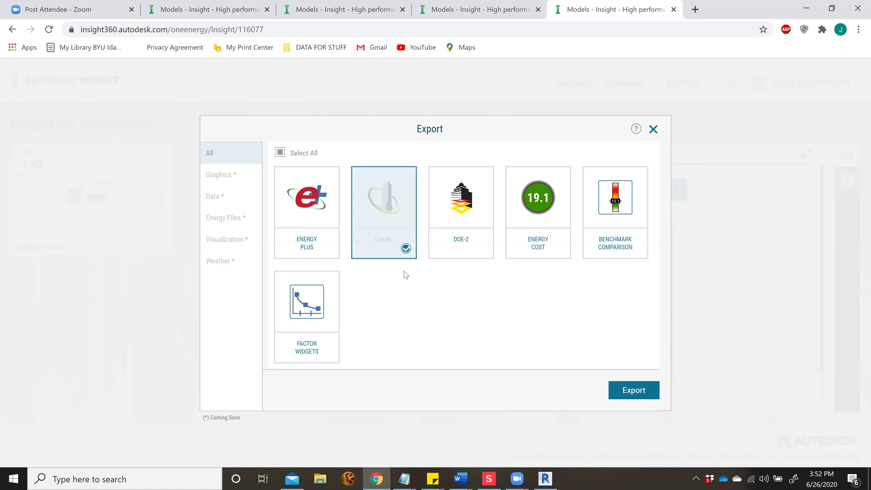
left_click(654, 394)
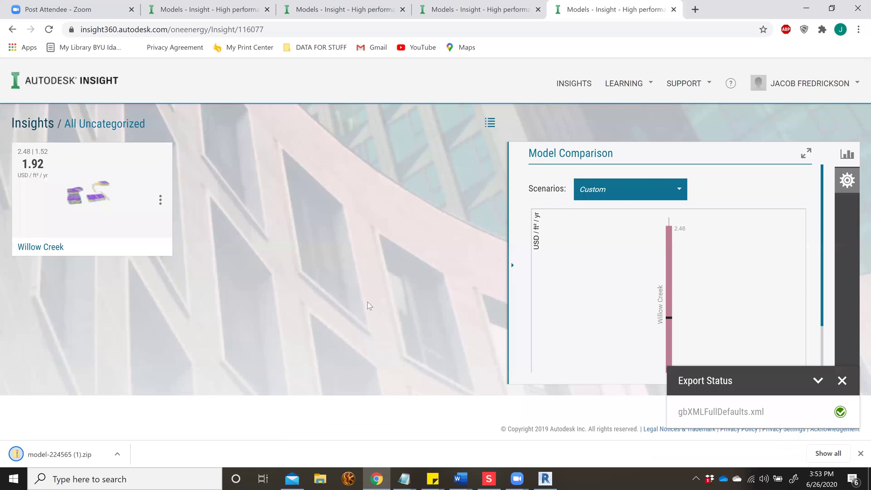
Show the downloaded model-224565 (1).zip in its folder and open the archive in 7-Zip.
left_click(115, 458)
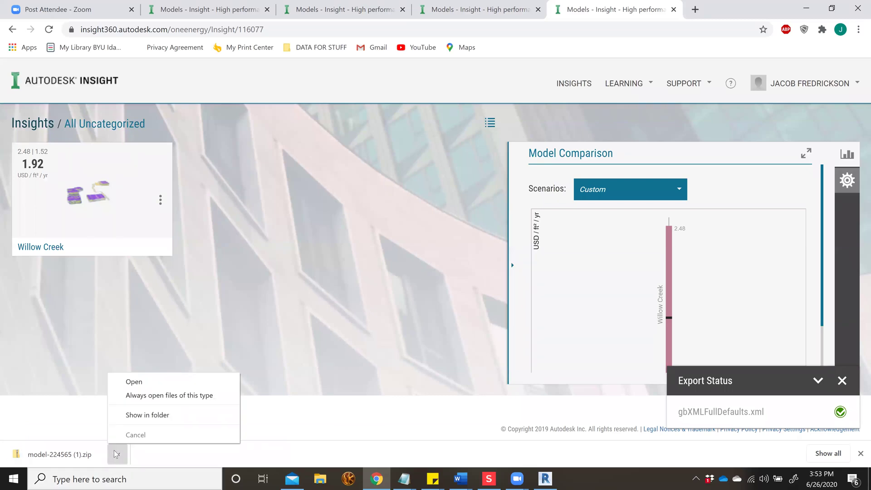
left_click(145, 413)
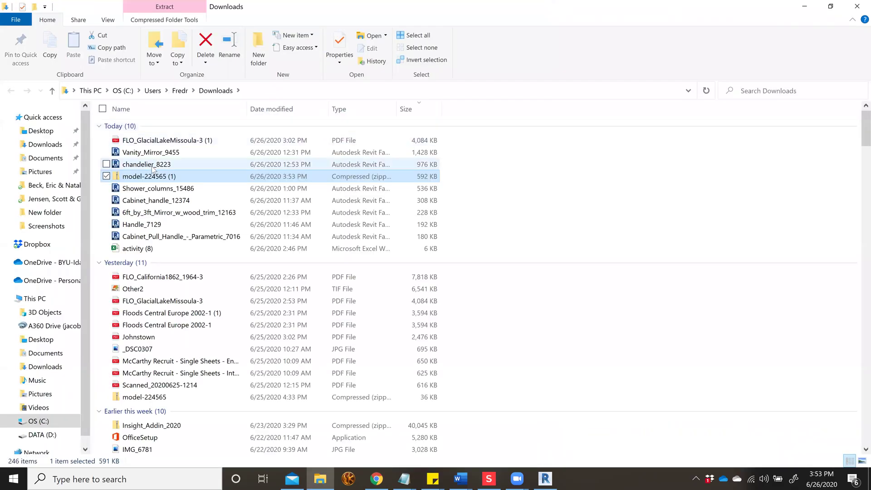
right_click(155, 176)
mouse_move(105, 211)
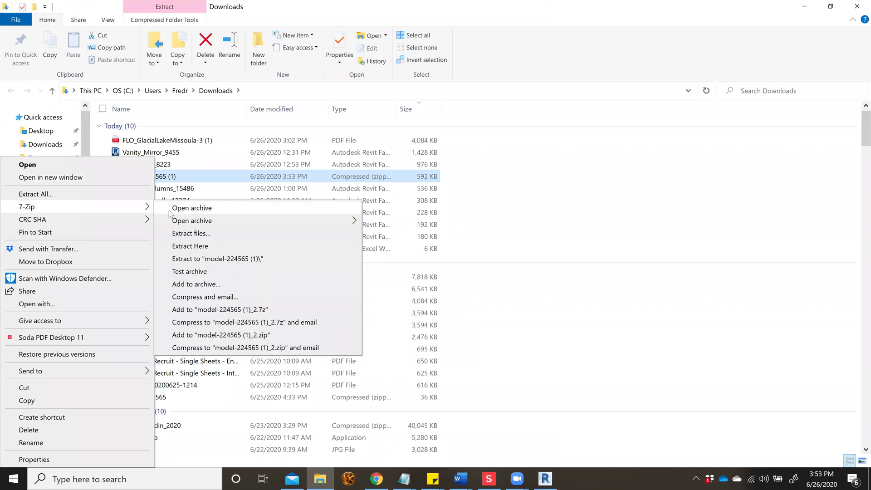
left_click(167, 208)
left_click(857, 7)
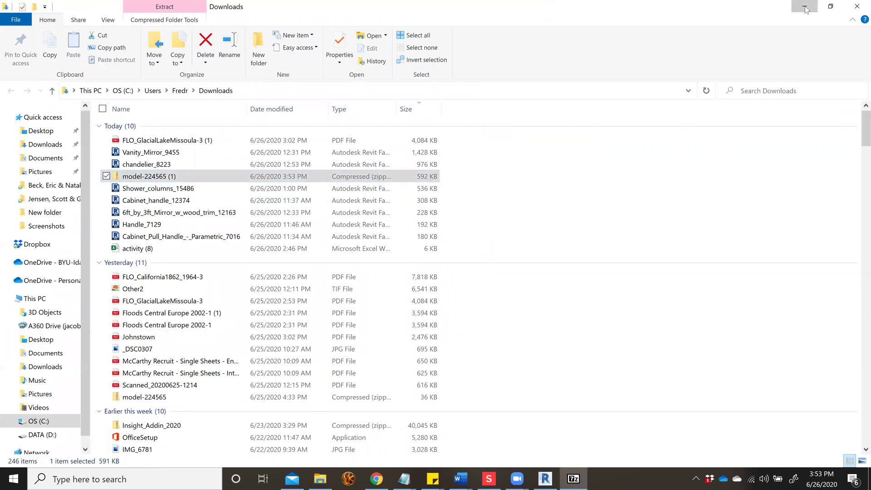
Copy gbXMLFullDefaults.xml out of the archive into the Downloads folder.
left_click(526, 138)
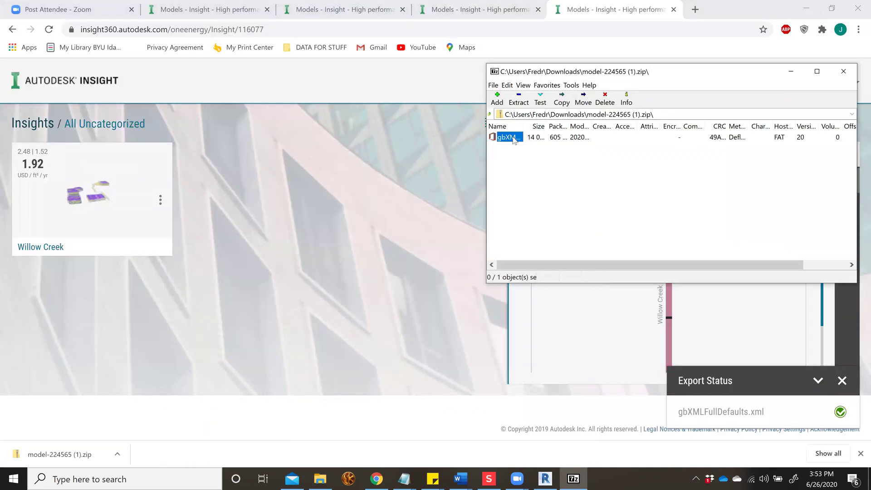
right_click(508, 136)
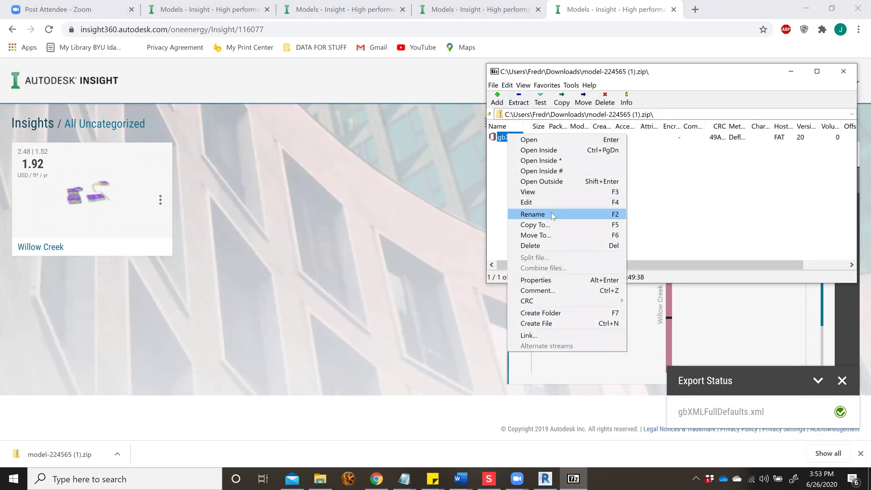
left_click(499, 166)
key("F5")
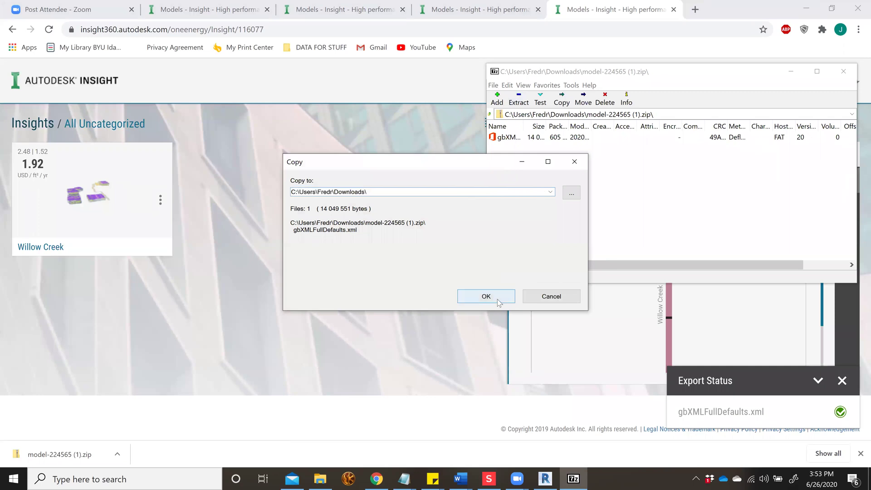
left_click(497, 298)
Switch to File Explorer and open the gbXMLFullDefaults file from Downloads in Notepad.
key("alt+Tab")
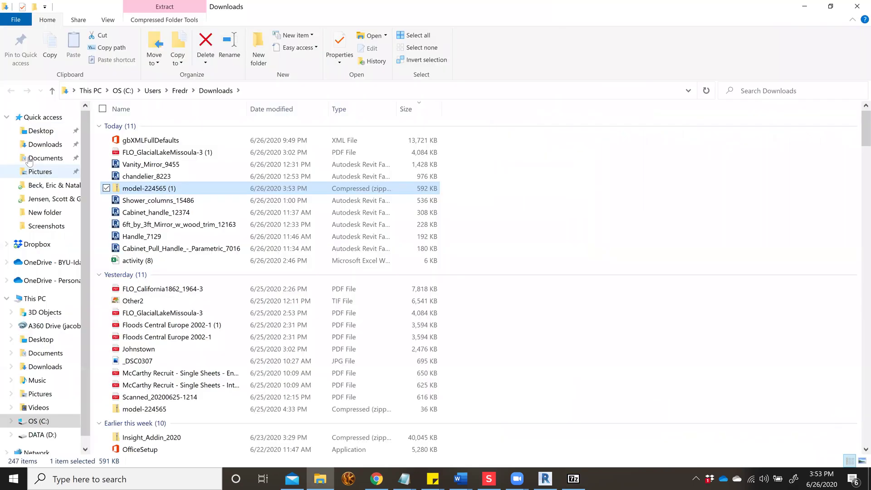
left_click(45, 144)
right_click(155, 140)
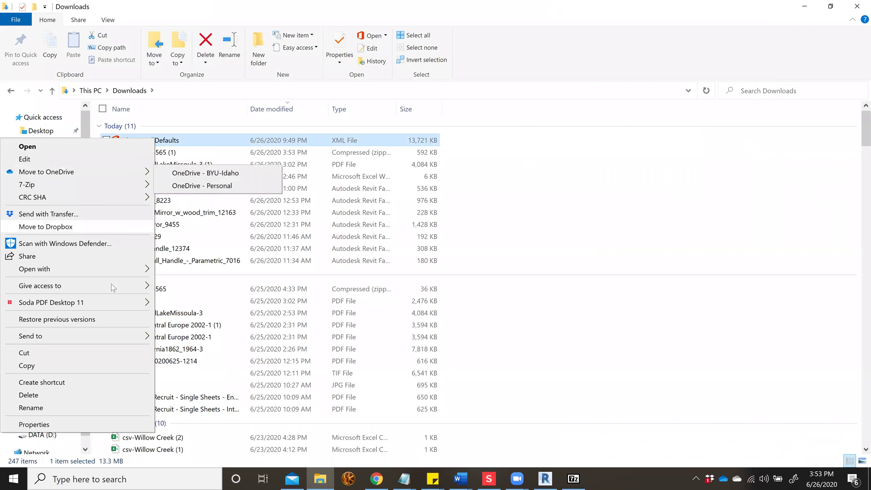
mouse_move(116, 271)
left_click(181, 282)
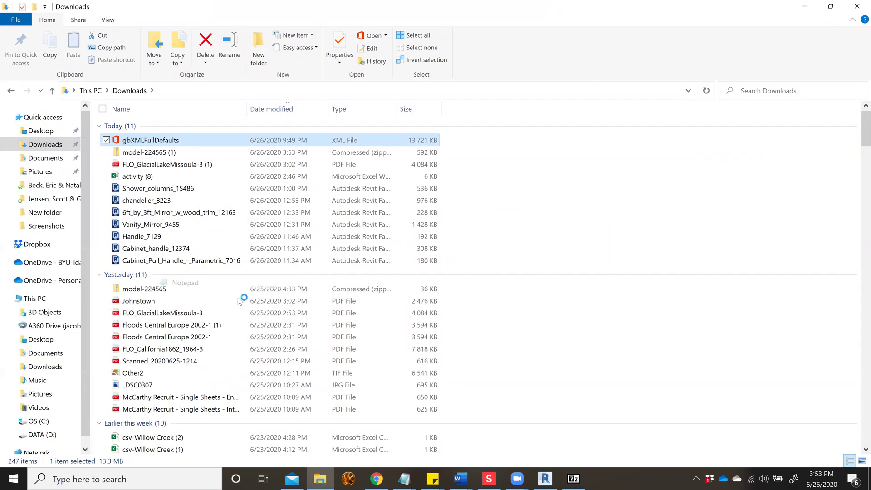
left_click(672, 127)
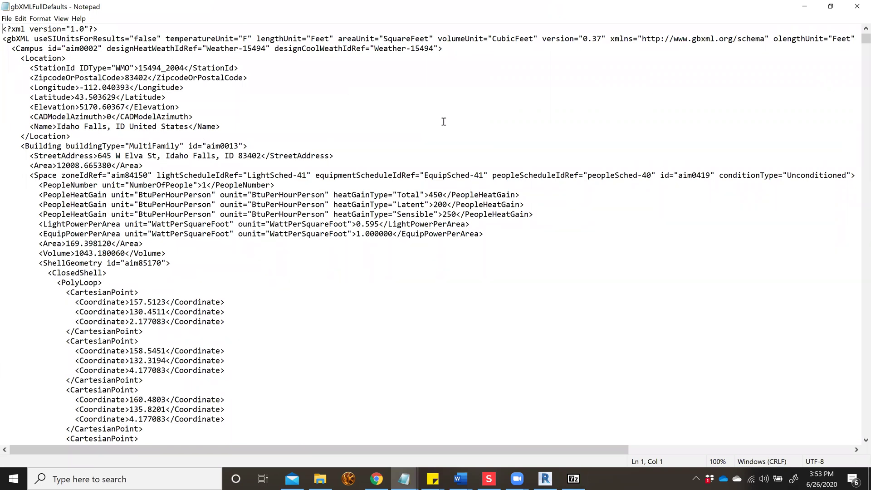
Search the gbXML file for the layer identifier aim0211.
key("ctrl+f")
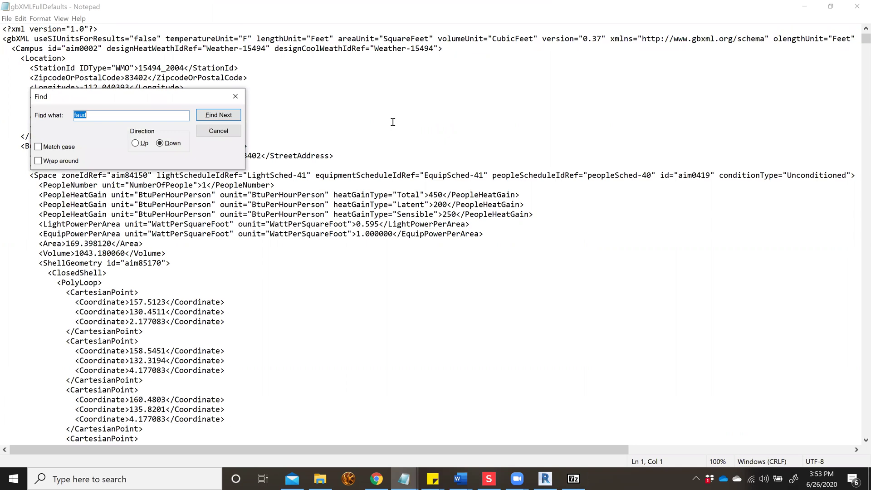
type("aim0211")
key("Return")
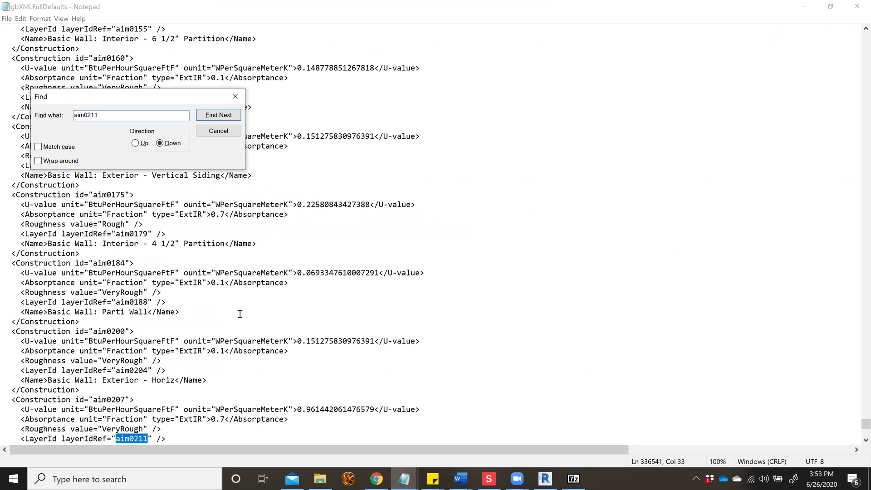
scroll(240, 314, "down", 2)
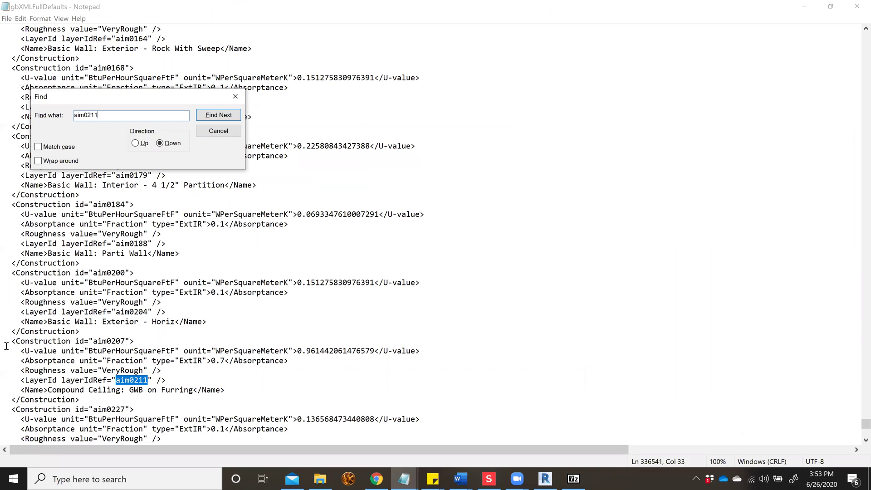
scroll(69, 357, "down", 1)
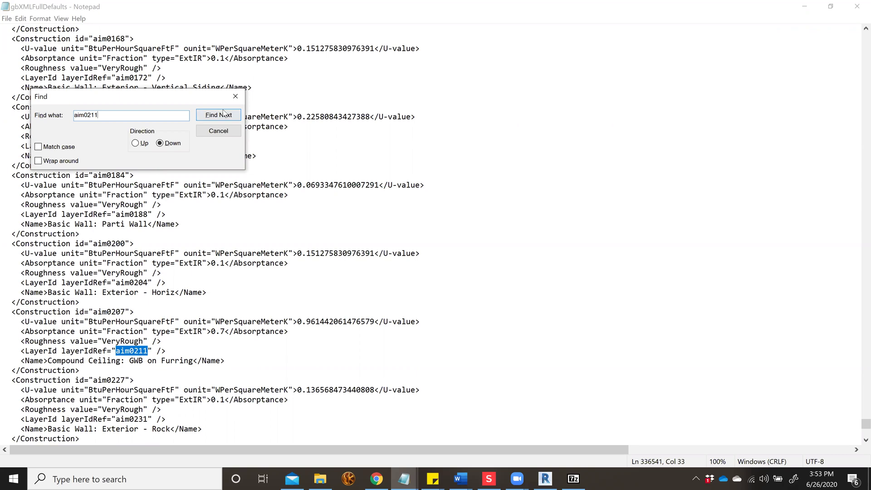
Examine the construction entry that references aim0211, highlighting its name, its properties and the layer reference.
left_click_drag(25, 360, 137, 364)
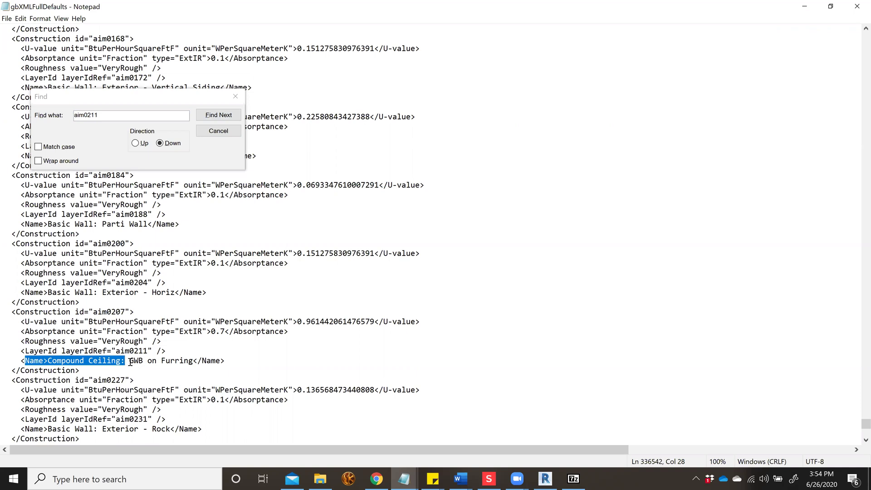
left_click(130, 361)
left_click_drag(130, 362, 177, 358)
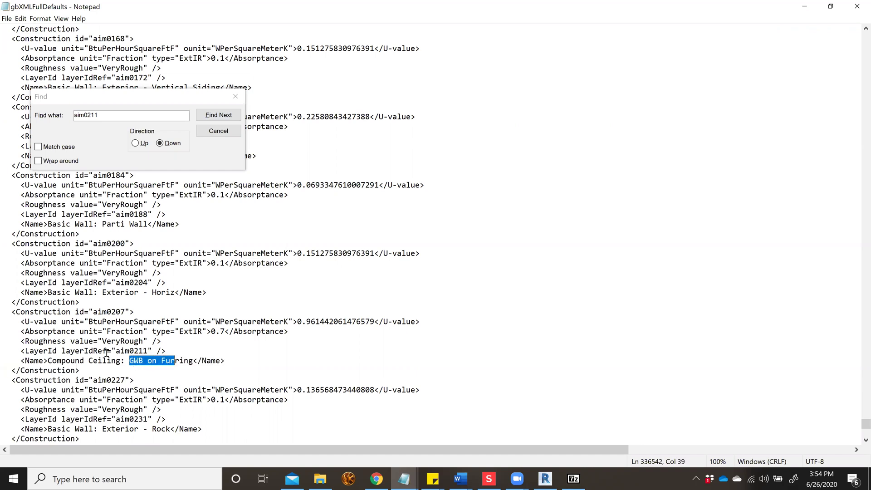
left_click(209, 360)
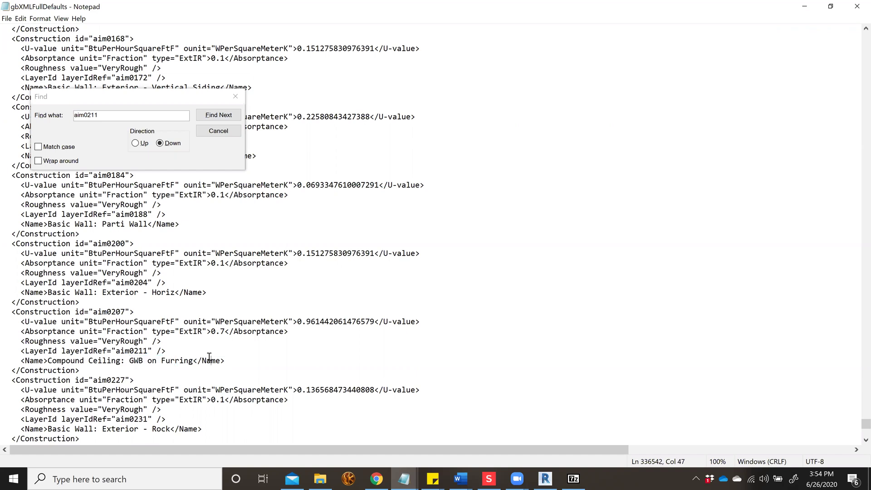
left_click_drag(234, 362, 5, 317)
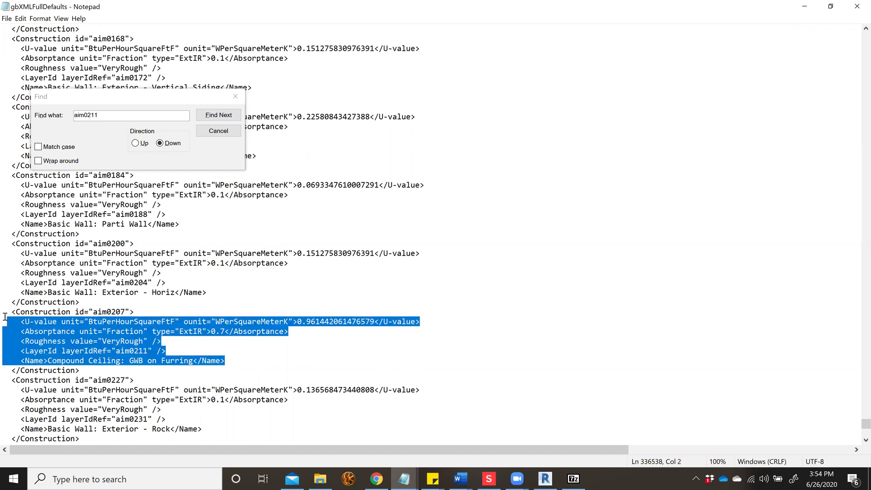
double_click(111, 347)
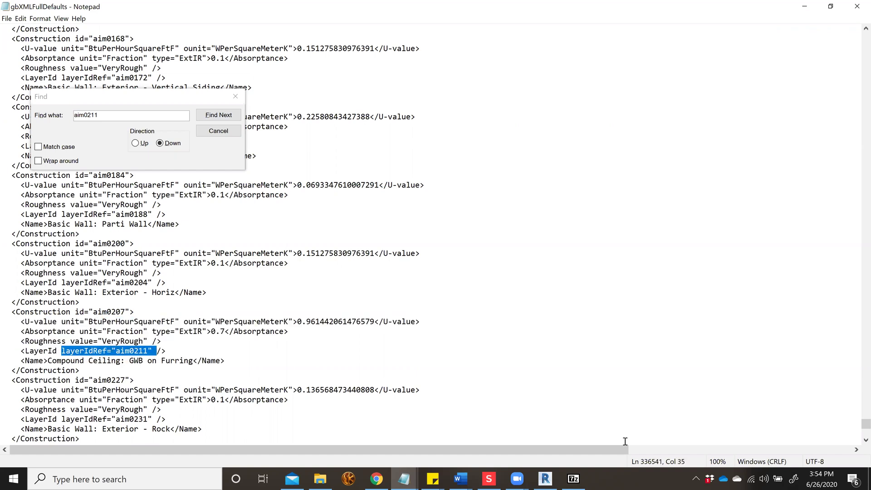
Switch to Revit and open the Sage First Floor ceiling plan.
left_click(545, 478)
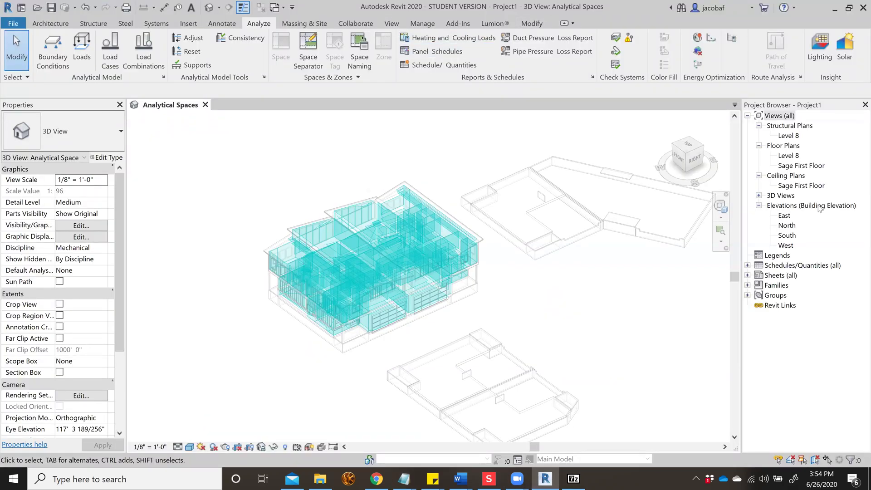
left_click(792, 166)
left_click(790, 186)
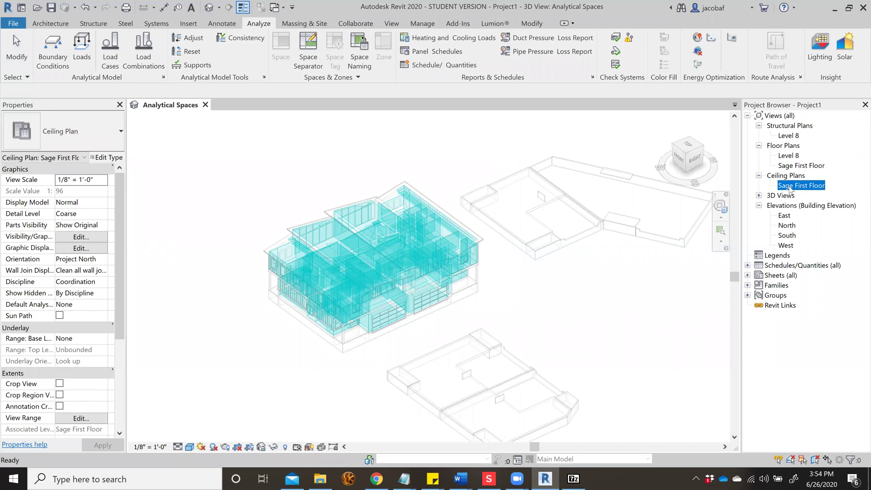
double_click(789, 186)
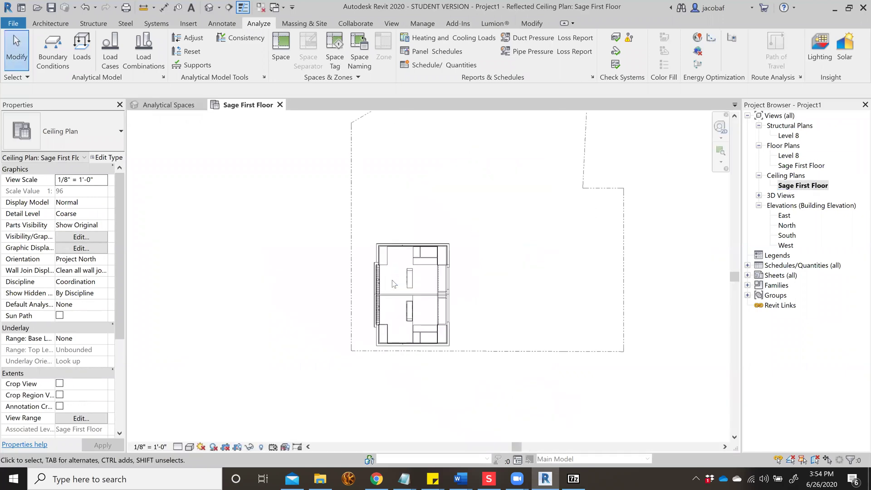
Select the GWB on Furring compound ceiling in the upper half of the building and open its type properties.
scroll(392, 284, "up", 3)
left_click(384, 252)
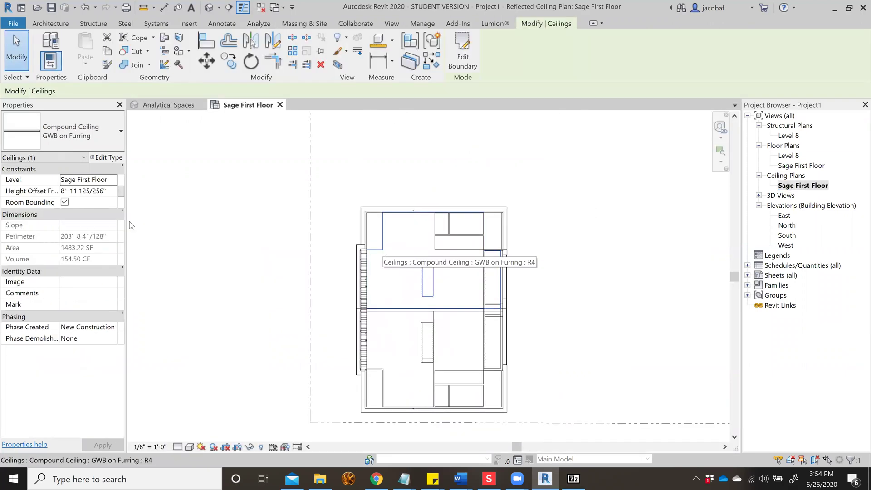
left_click(107, 158)
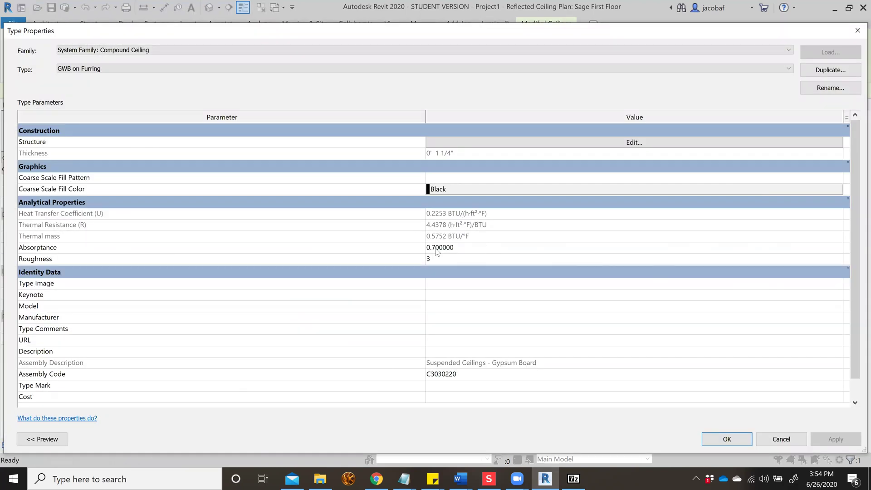
Try to set the absorptance of the GWB on Furring ceiling type to 1.
left_click_drag(435, 248, 409, 246)
type("1")
left_click(433, 262)
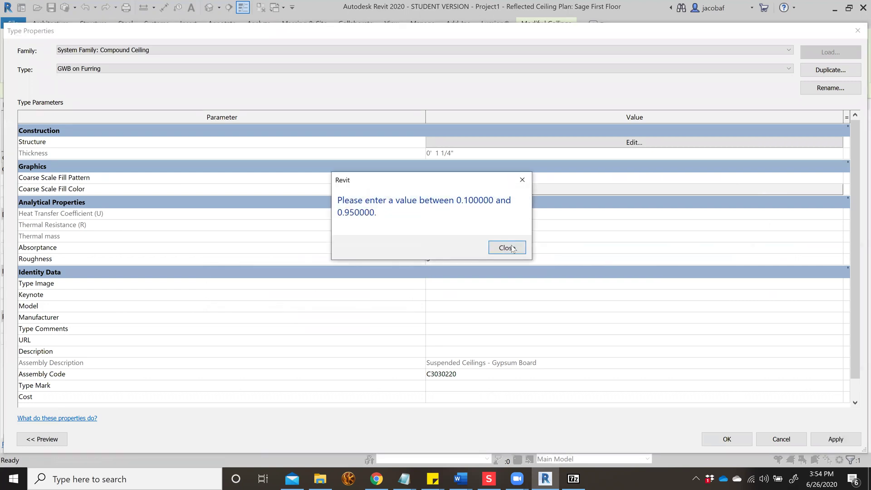
left_click(507, 246)
left_click(431, 257)
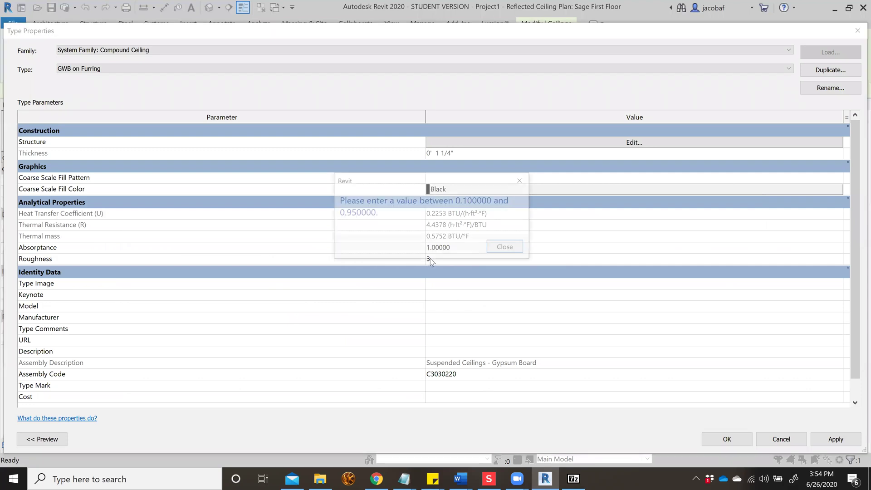
left_click(505, 246)
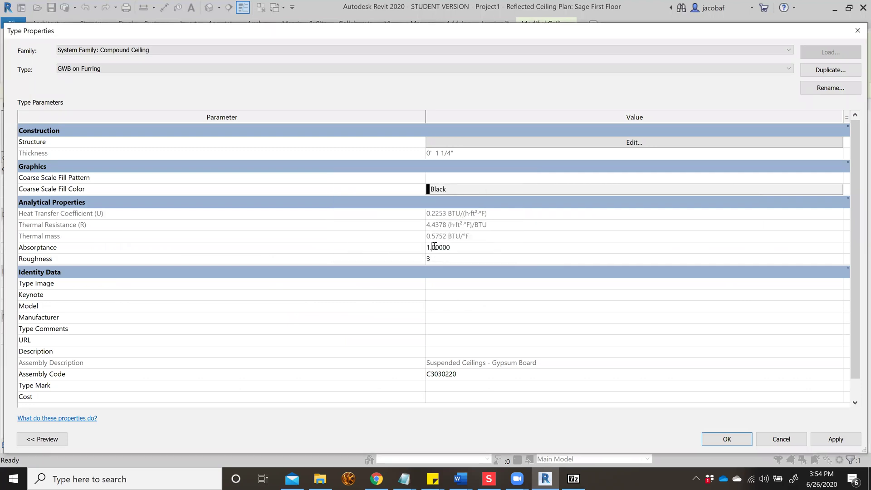
left_click_drag(435, 247, 422, 253)
Examine the layer structure of the GWB on Furring ceiling type, then close its type properties.
left_click(692, 145)
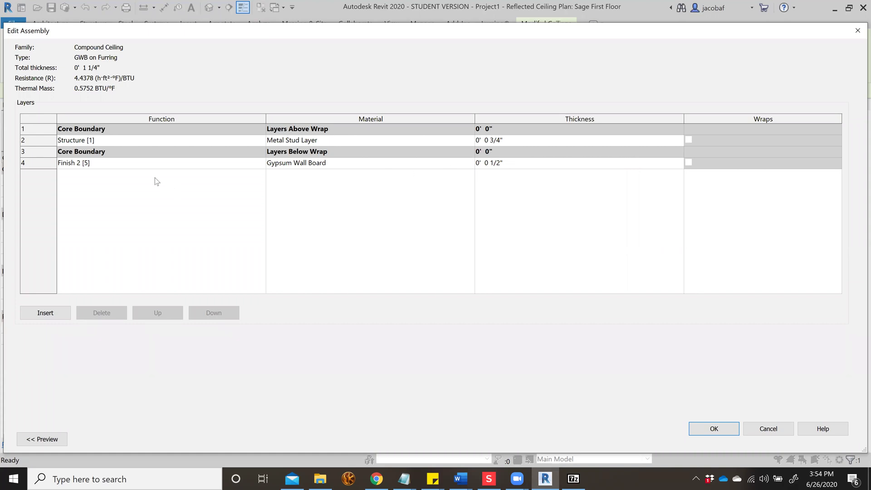
left_click(858, 31)
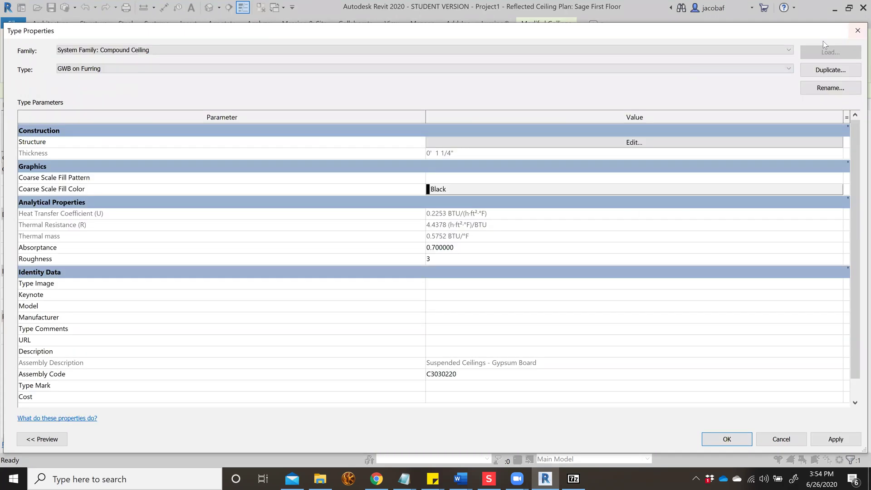
left_click(858, 30)
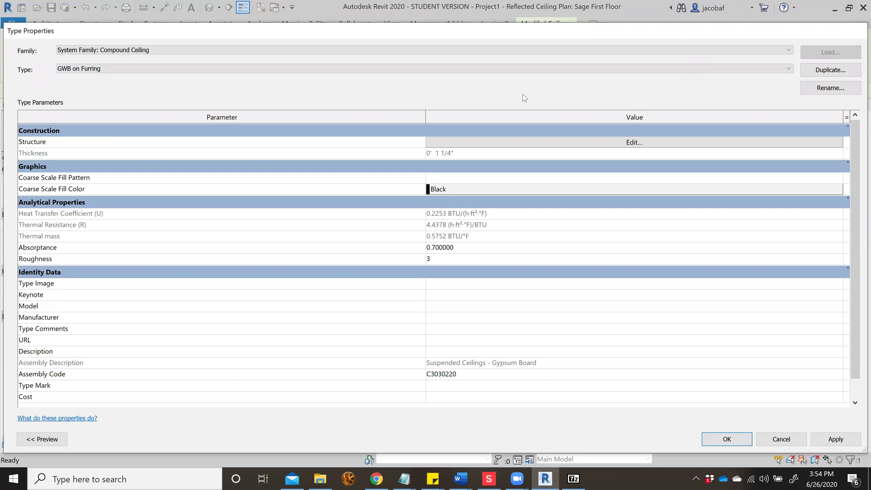
Open the building's Schematic Types from the advanced energy settings.
left_click(259, 23)
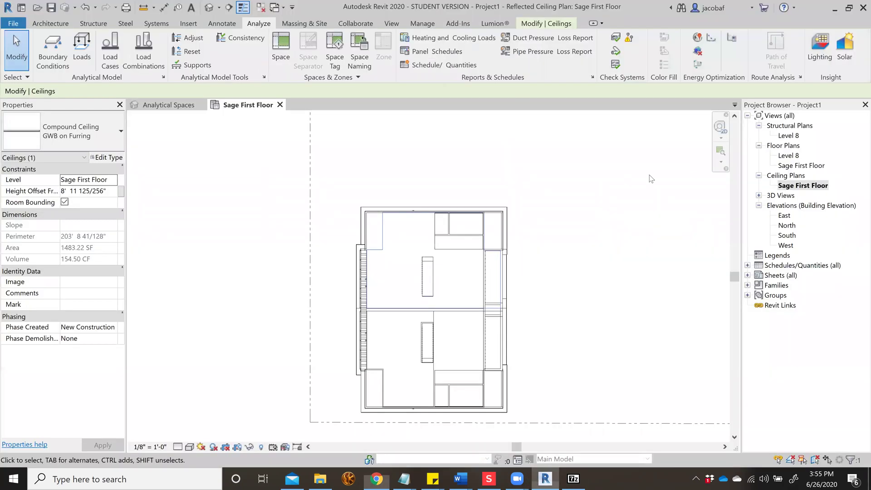
left_click(729, 36)
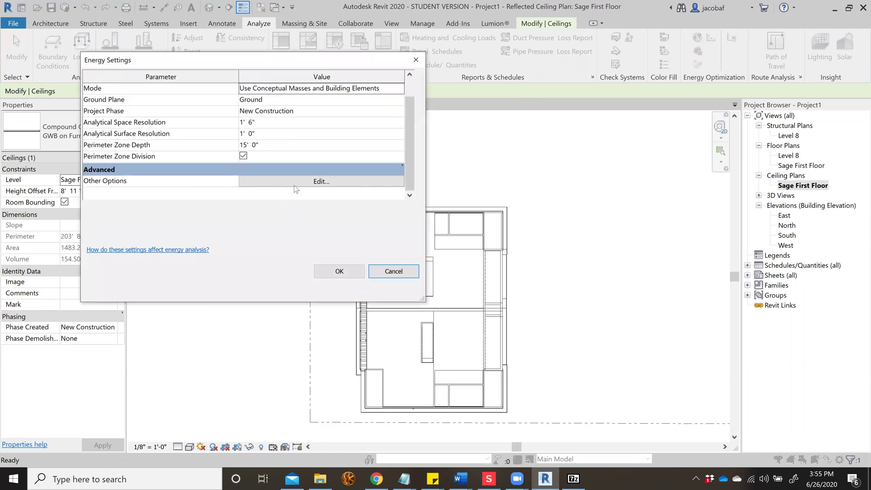
left_click(295, 183)
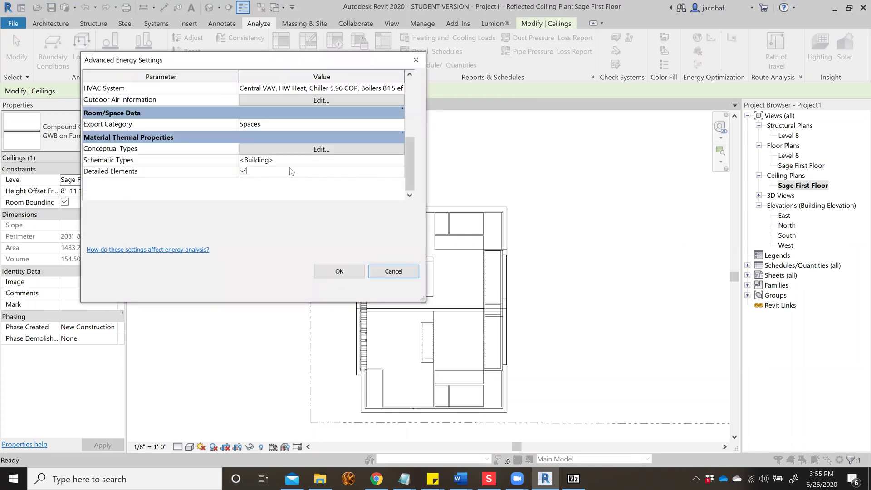
left_click(403, 159)
left_click(401, 160)
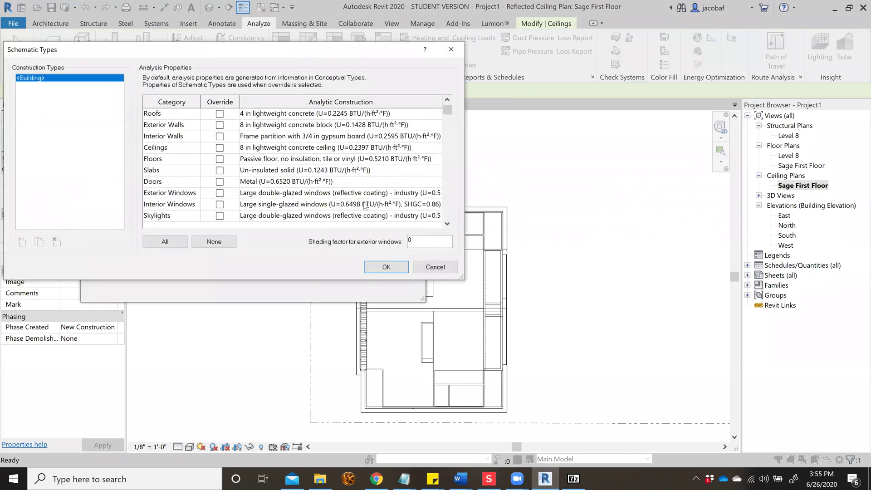
Set the Ceilings analytic construction to Ceiling below joists, R-10 board insulation (U=0.0760), and accept the energy settings.
left_click(266, 148)
left_click(438, 148)
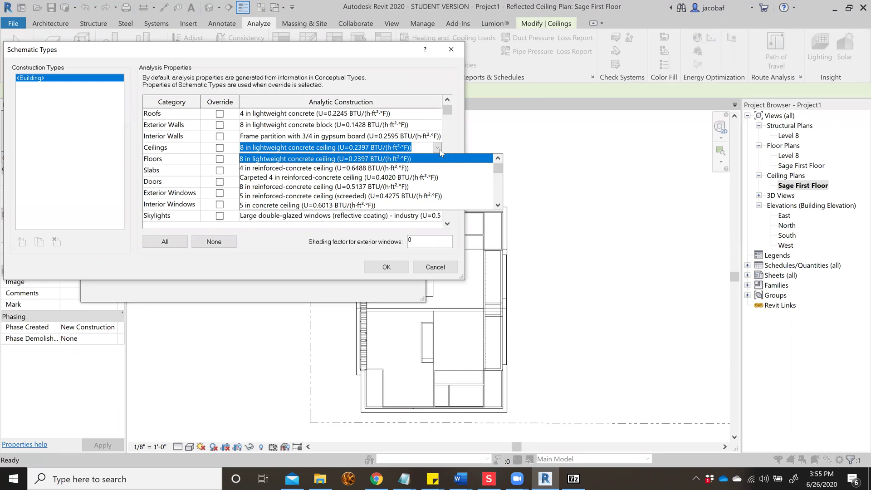
scroll(381, 180, "down", 6)
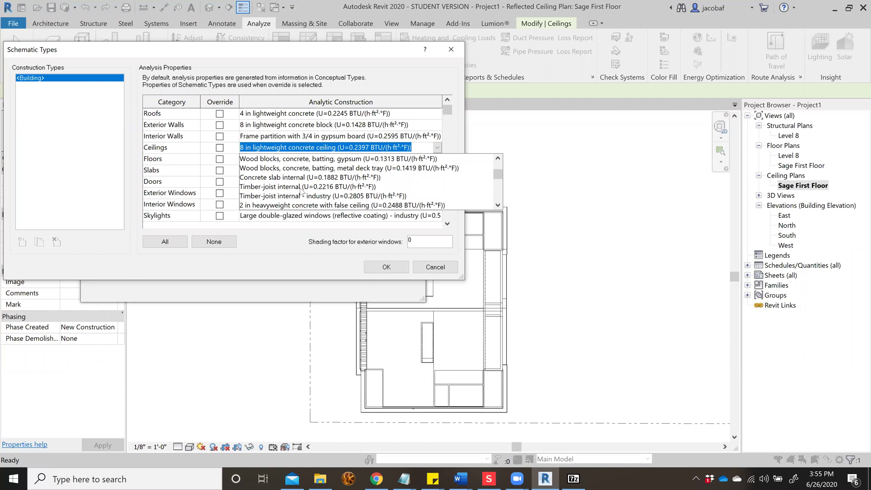
mouse_move(500, 177)
left_mouse_down()
mouse_move(505, 202)
mouse_move(493, 184)
left_mouse_up()
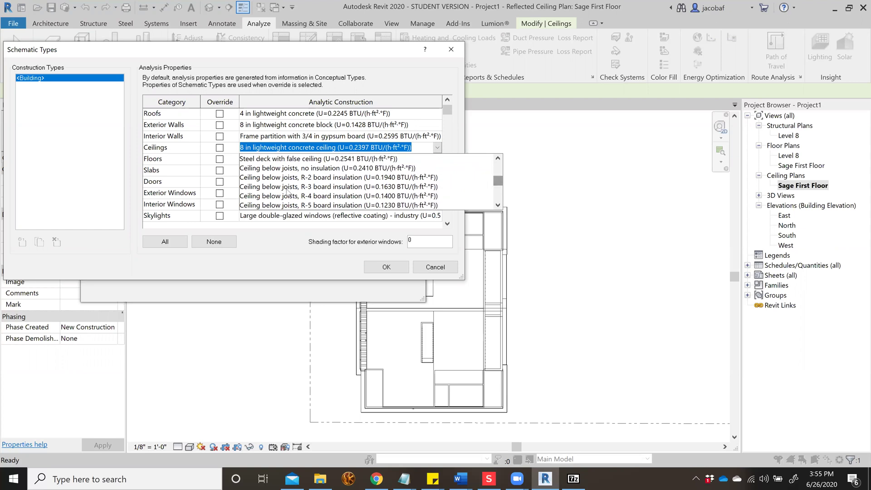
scroll(334, 183, "down", 1)
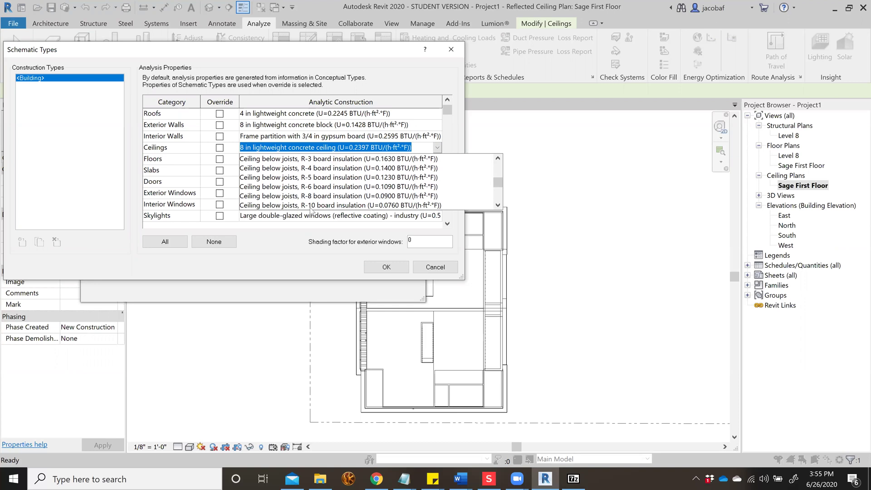
left_click(280, 206)
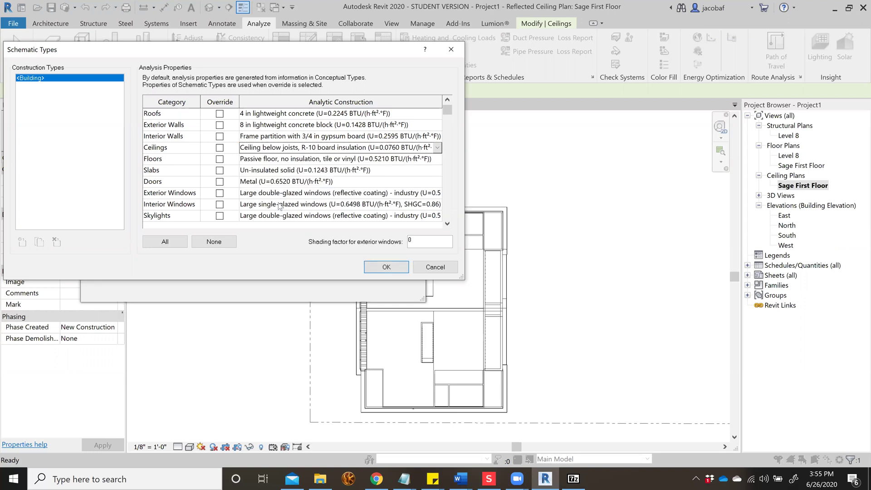
left_click(394, 270)
left_click(327, 271)
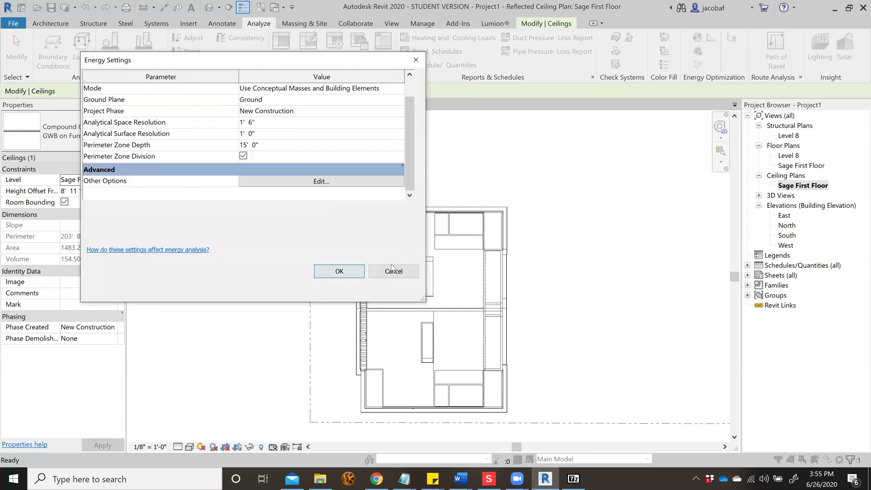
left_click(336, 272)
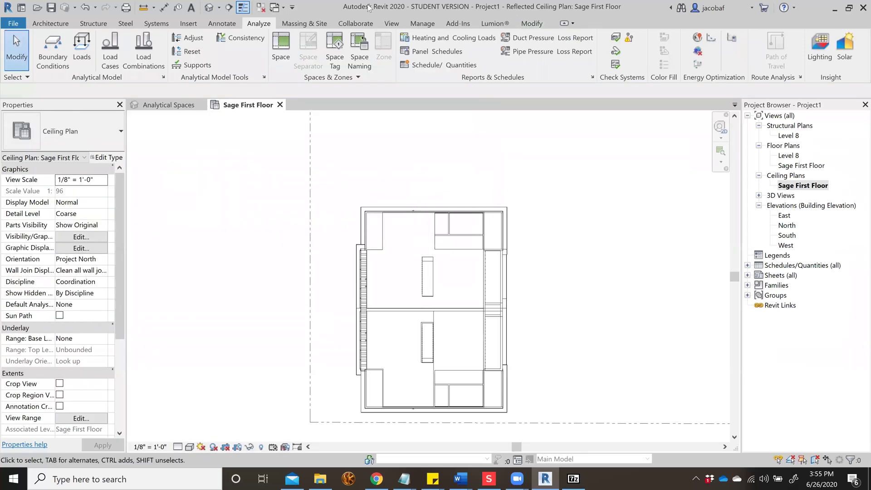
Recreate the energy analytical model of the project.
left_click(391, 23)
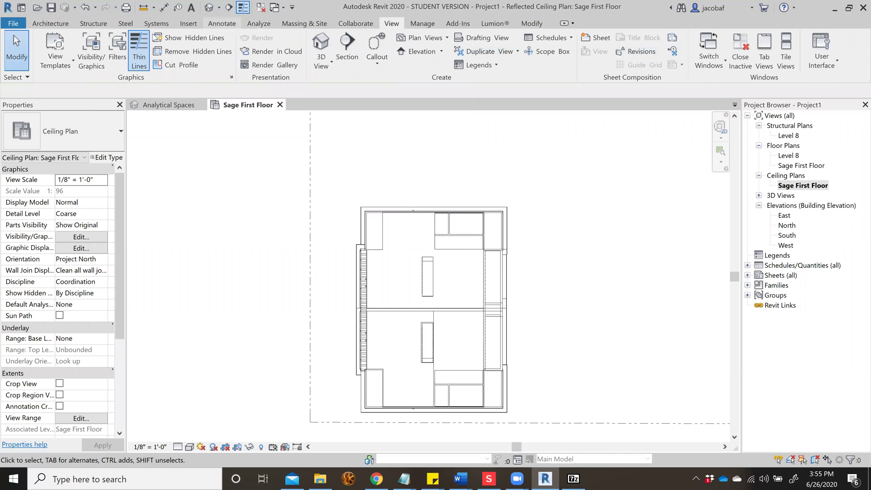
left_click(249, 22)
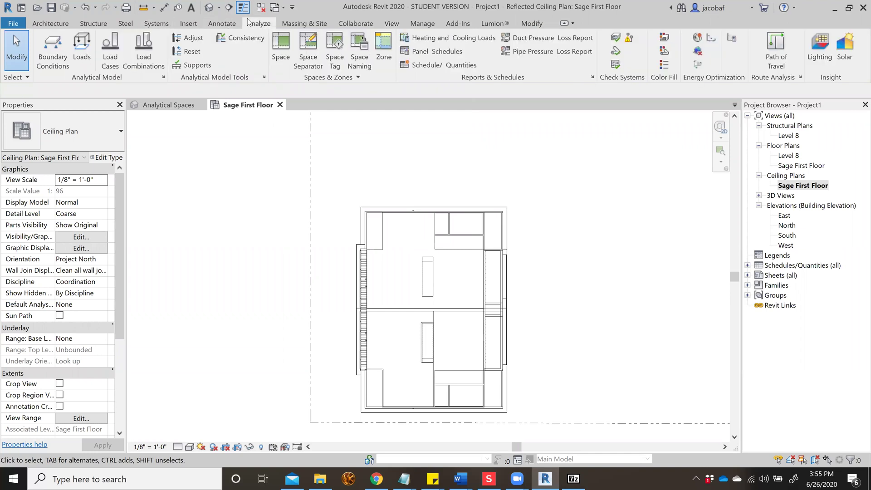
left_click(698, 51)
left_click(470, 241)
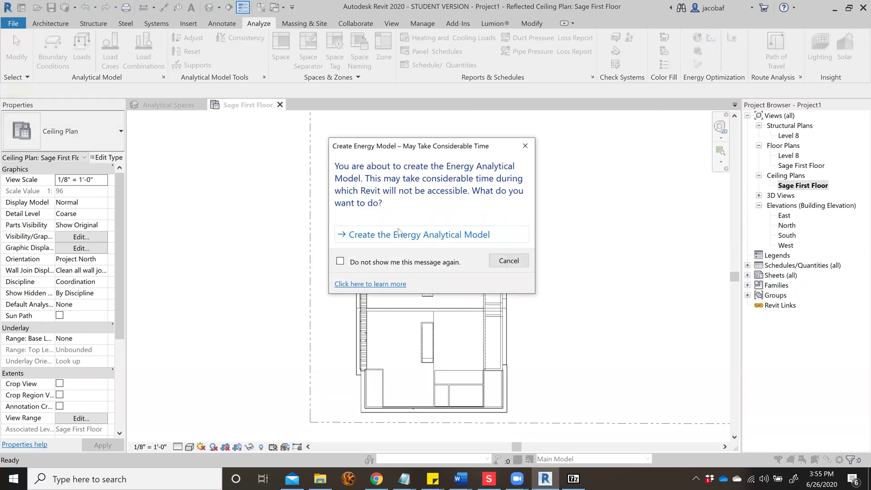
left_click(399, 233)
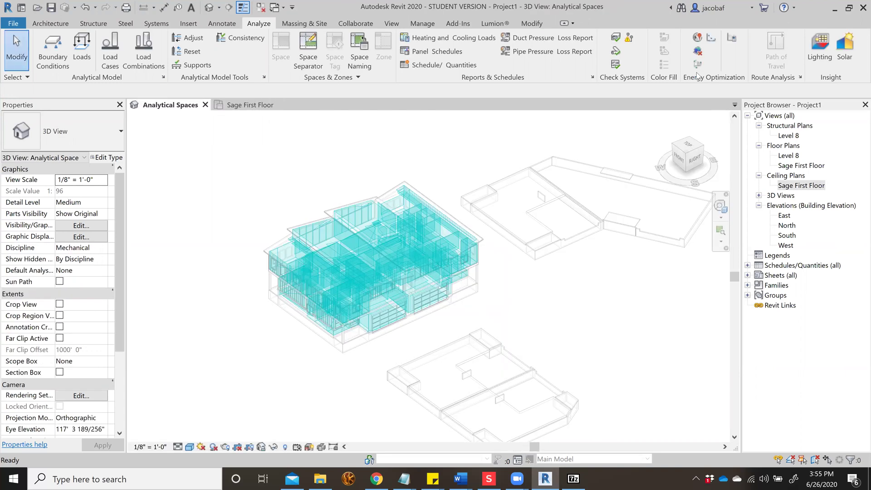
Generate the Insight analysis with an updated energy analytical model.
left_click(697, 63)
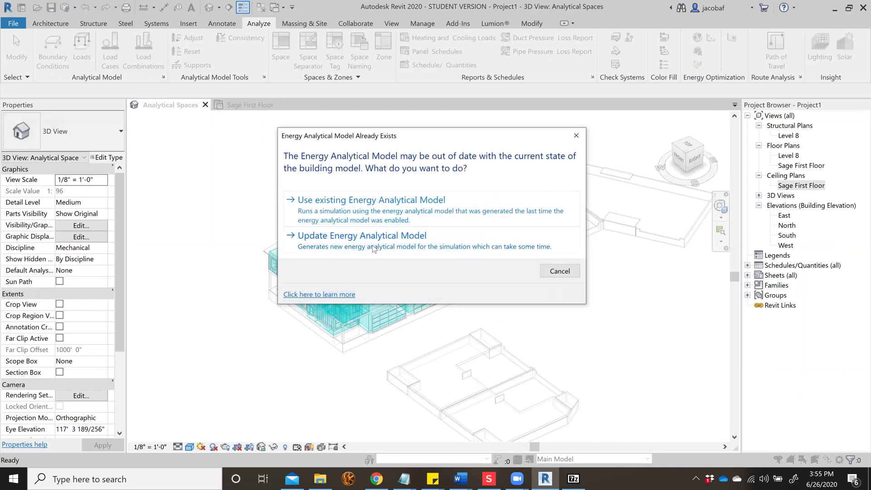
left_click(373, 248)
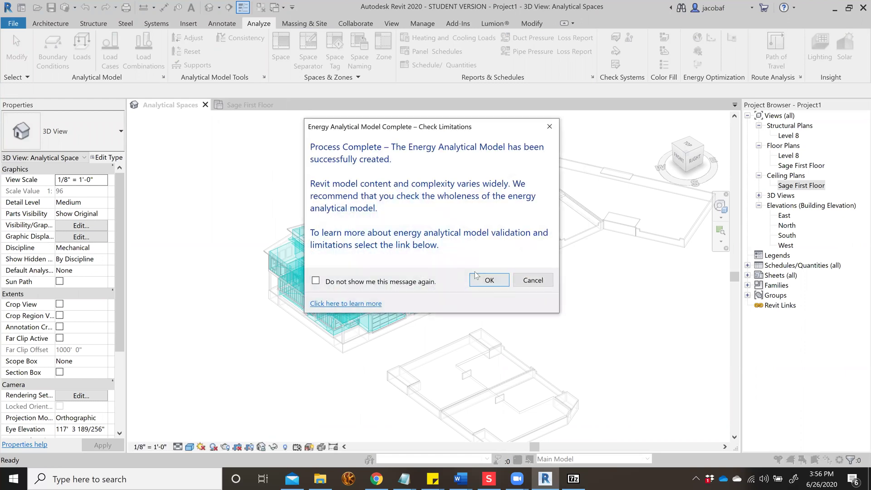
left_click(488, 280)
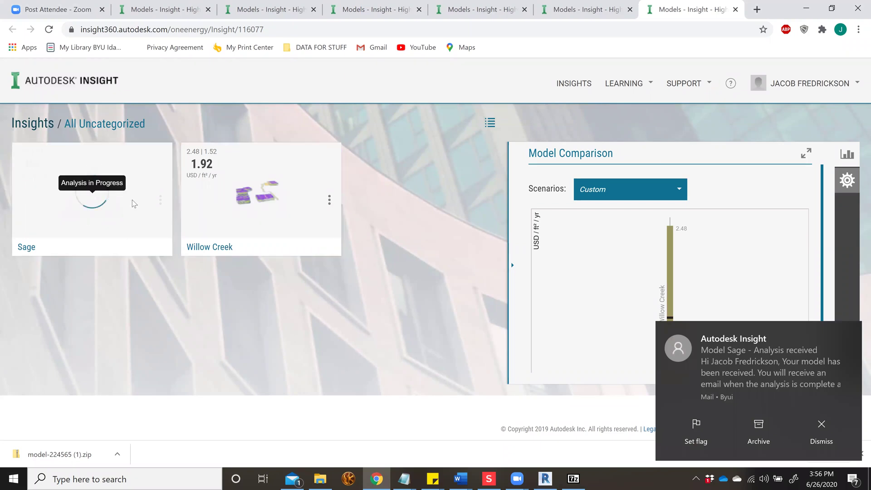
Look over the Willow Creek model in Autodesk Insight, then return to the model list and its Model Comparison chart.
left_click(299, 231)
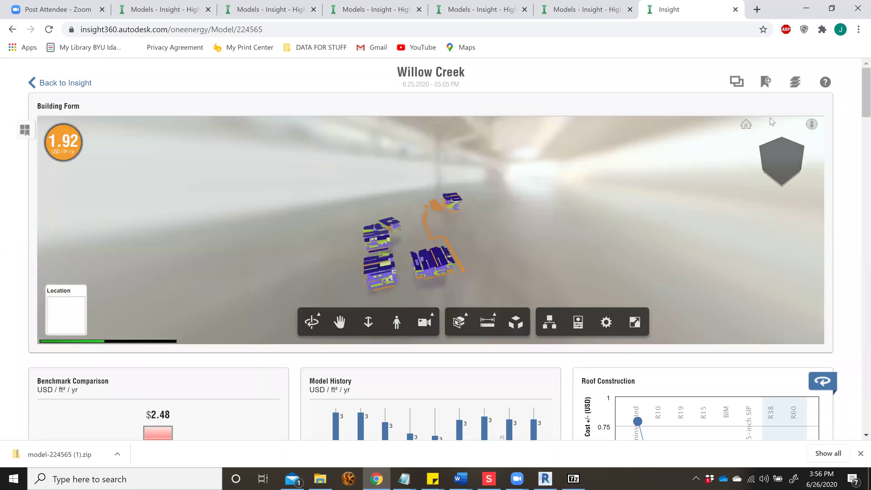
left_click(51, 84)
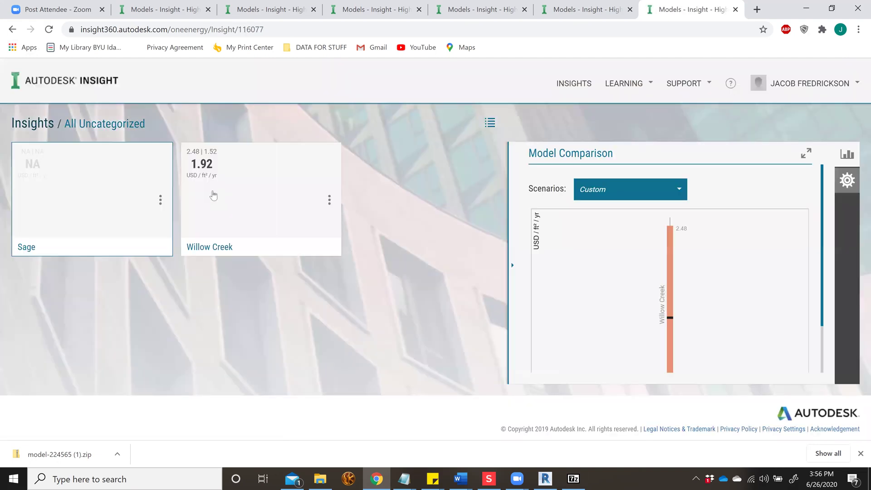
right_click(164, 237)
left_click(120, 265)
scroll(671, 191, "down", 2)
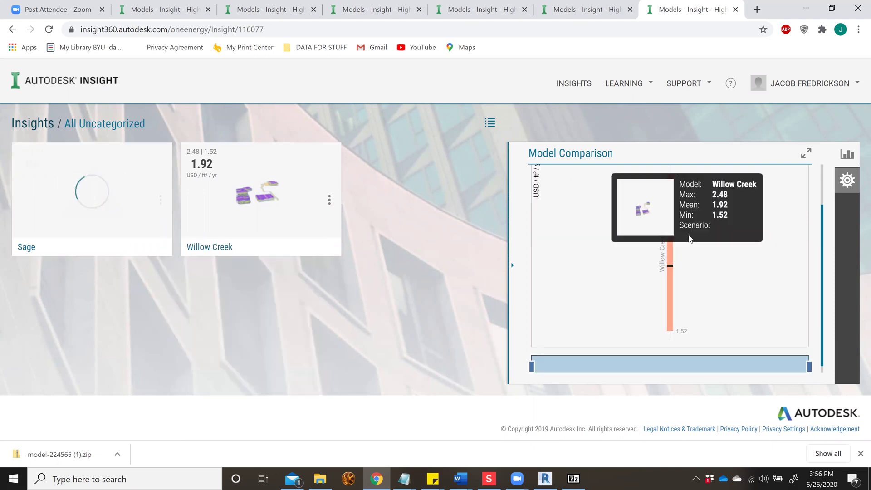
View the Insight settings and the available options for the Willow Creek model.
left_click(851, 194)
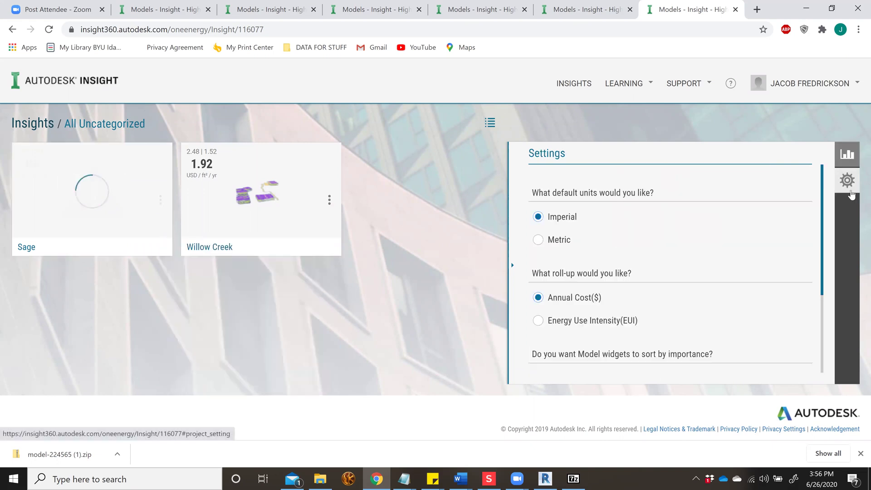
left_click(329, 200)
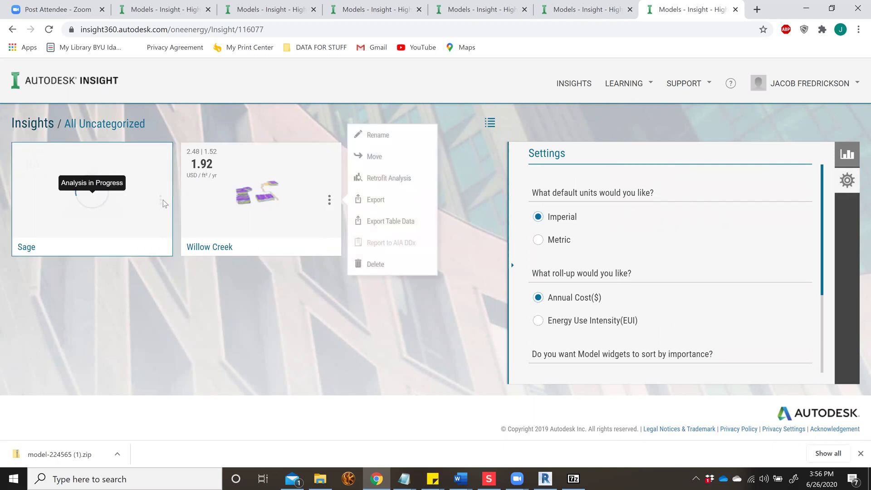
left_click(241, 289)
left_click(329, 200)
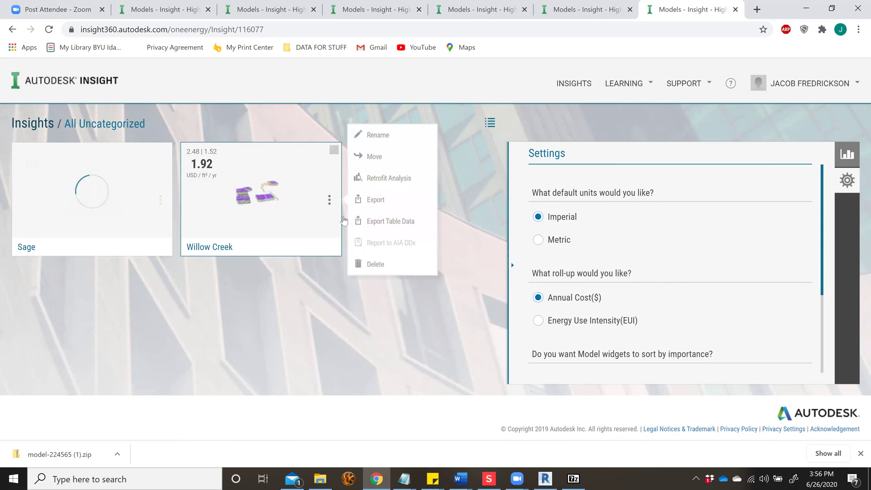
View the export formats offered for the Willow Creek model, then close the export options without exporting.
left_click(418, 206)
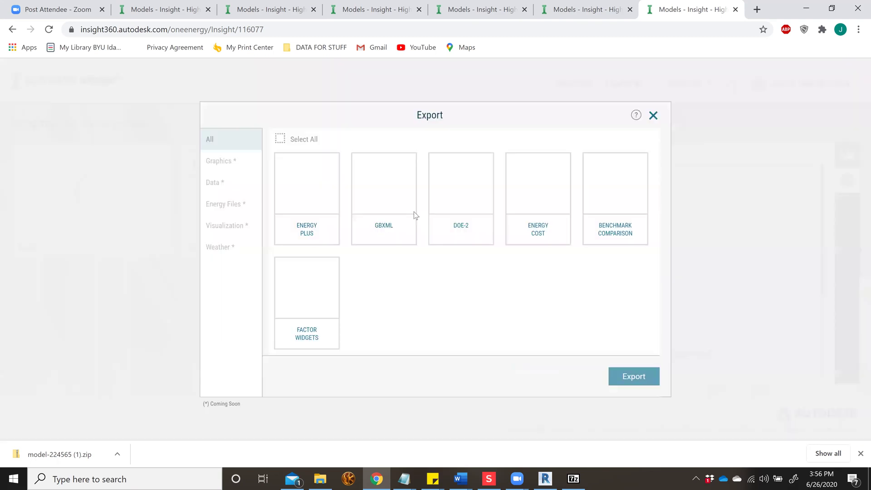
left_click(653, 115)
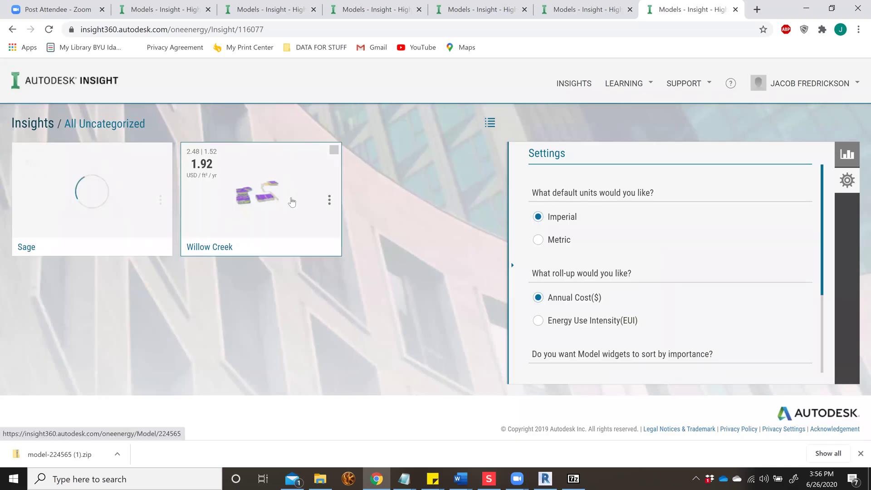
left_click(329, 200)
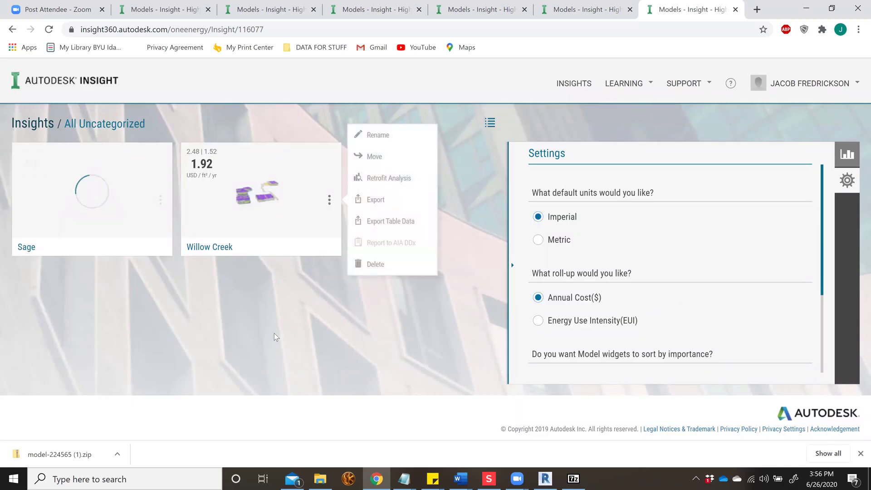
left_click(494, 348)
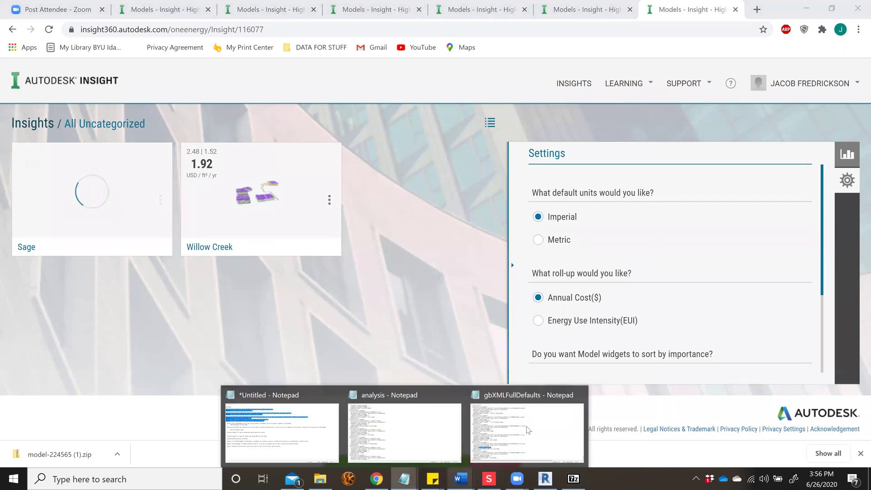
Switch to the gbXMLFullDefaults file in Notepad, review the aim0211 layer reference and its Compound Ceiling: GWB on Furring construction, and close the search.
left_click(403, 480)
left_click(480, 397)
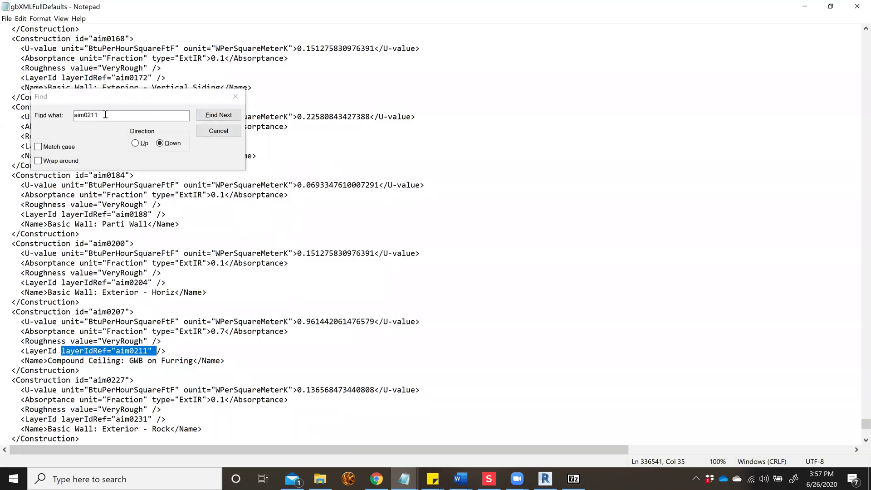
left_click(57, 111)
left_click_drag(76, 114, 84, 116)
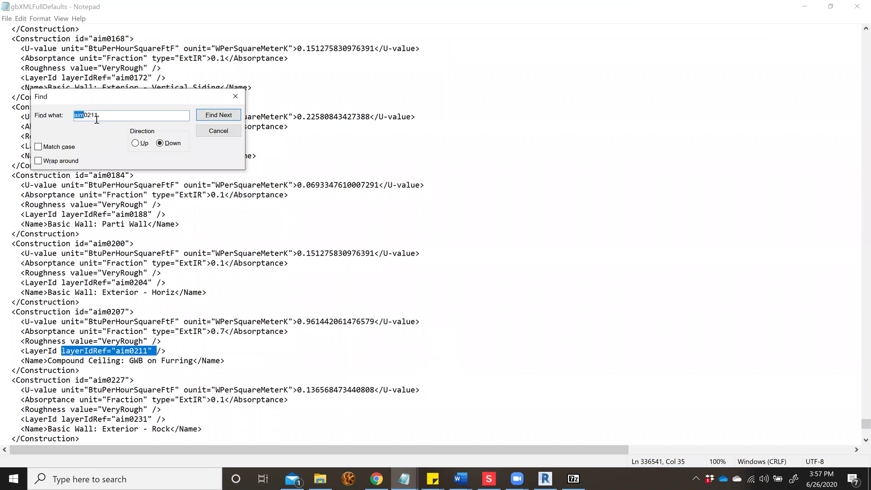
left_click_drag(222, 361, 272, 167)
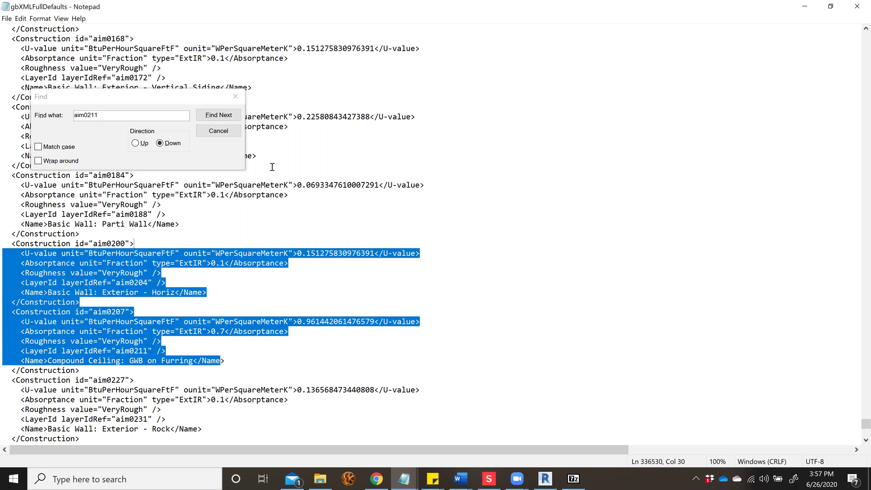
left_click(235, 97)
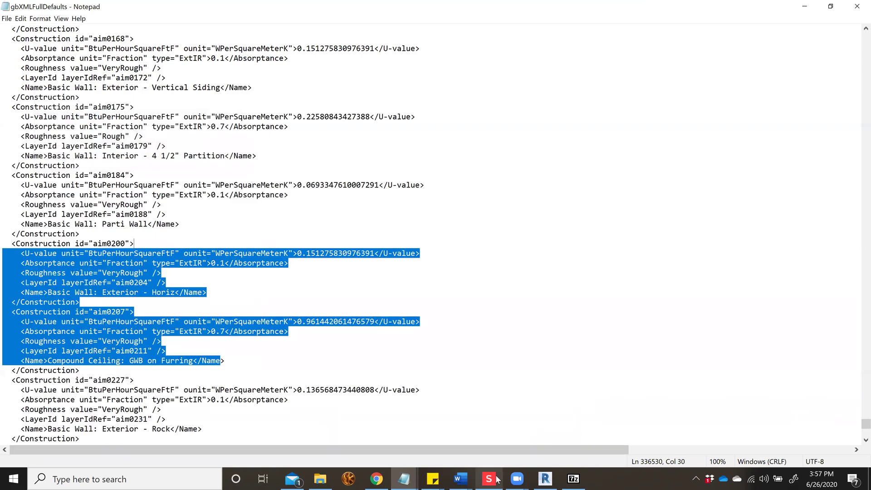